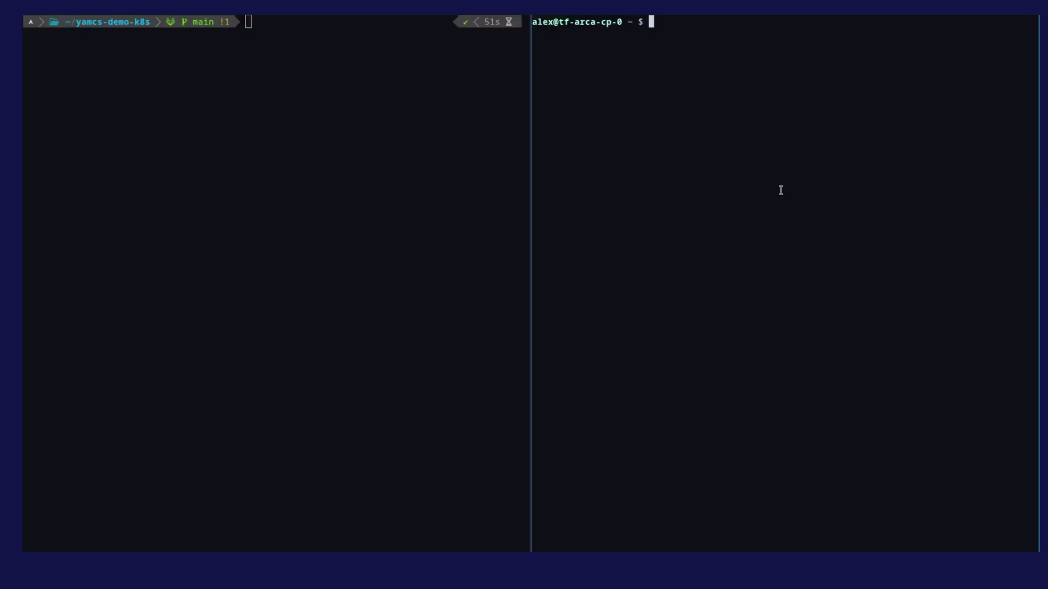
Step: Switch from the terminal to the browser showing the yamcs/yamcs GitHub repository
key(alt+Tab)
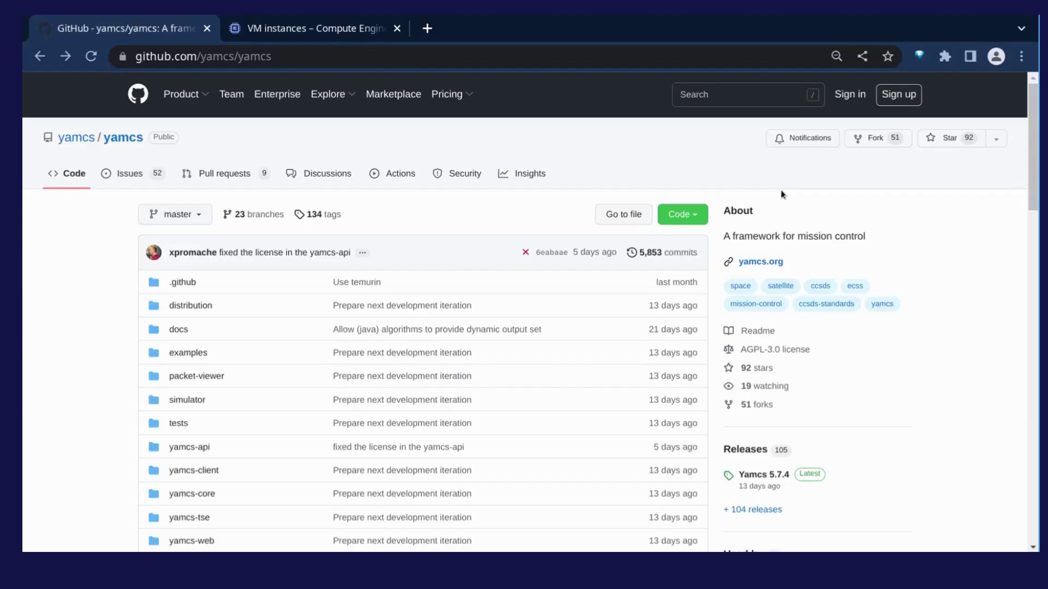
Step: Skim the yamcs README, then go to the Yamcs Mission Control organization page
scroll(781, 194, down, 8)
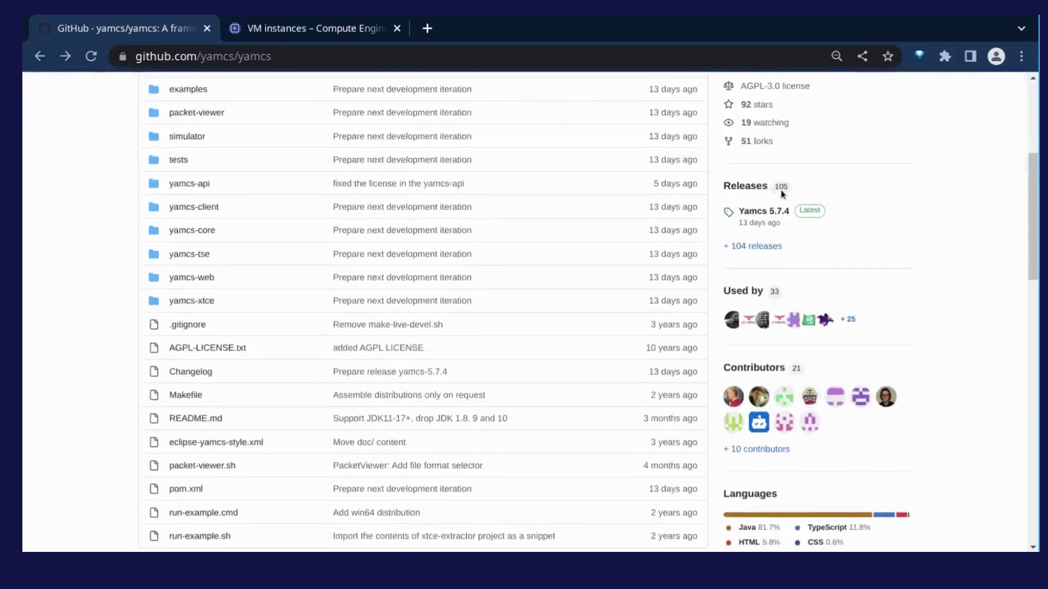
scroll(781, 194, down, 4)
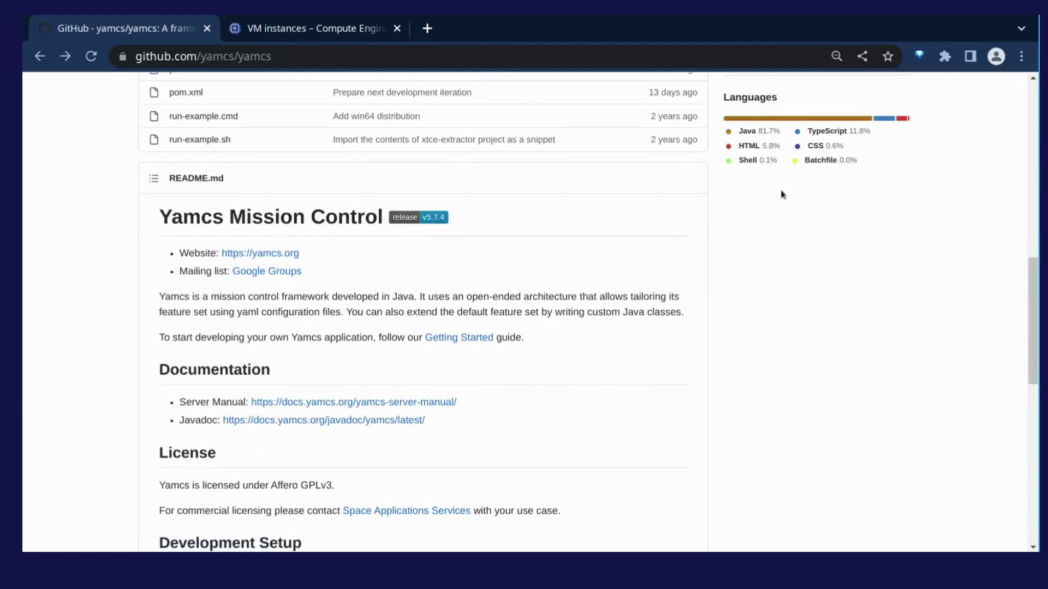
scroll(781, 195, down, 2)
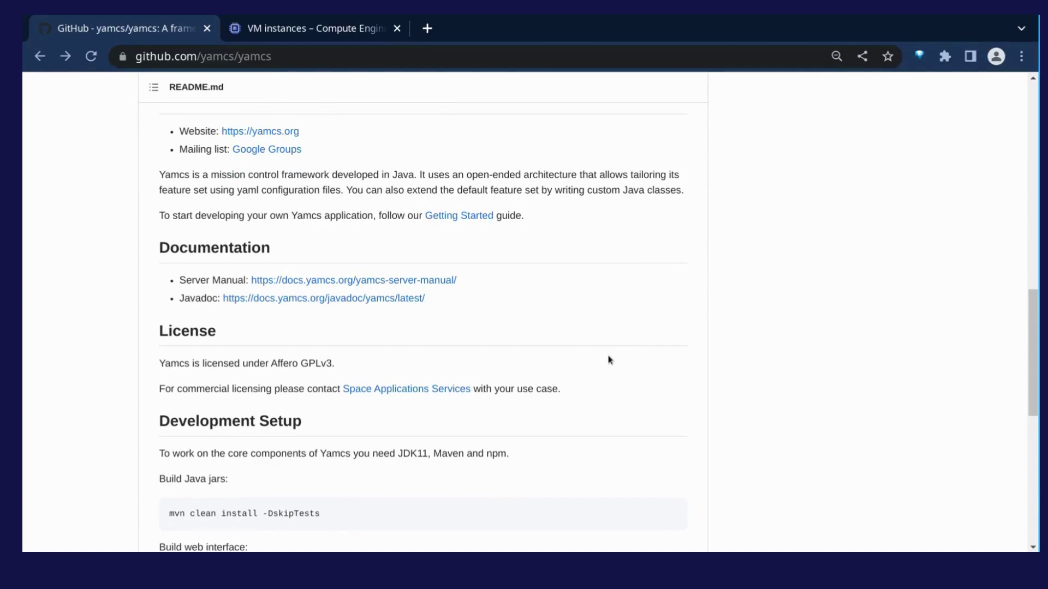
scroll(609, 360, up, 15)
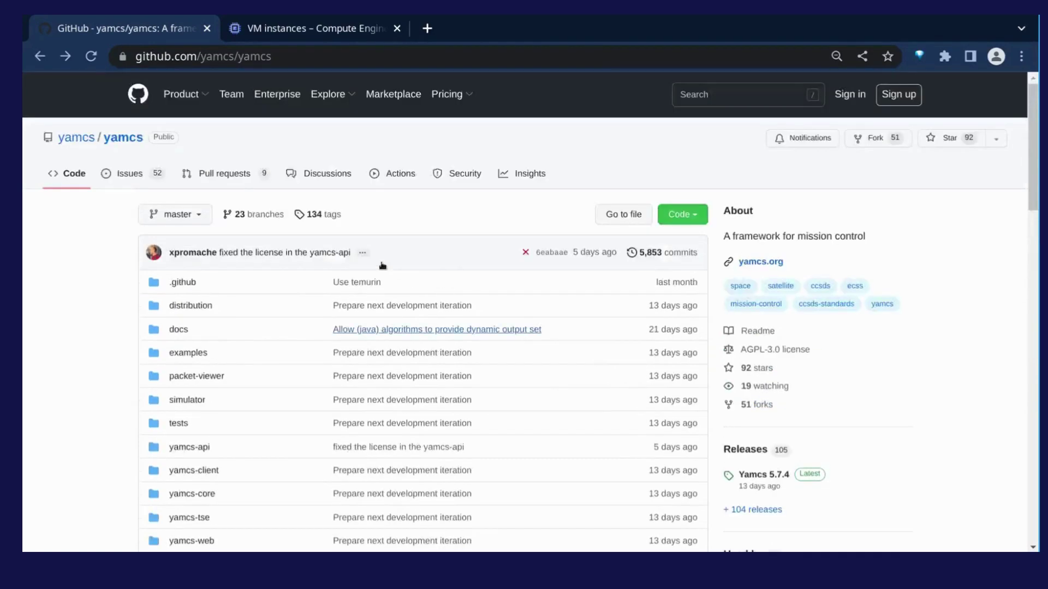
click(74, 141)
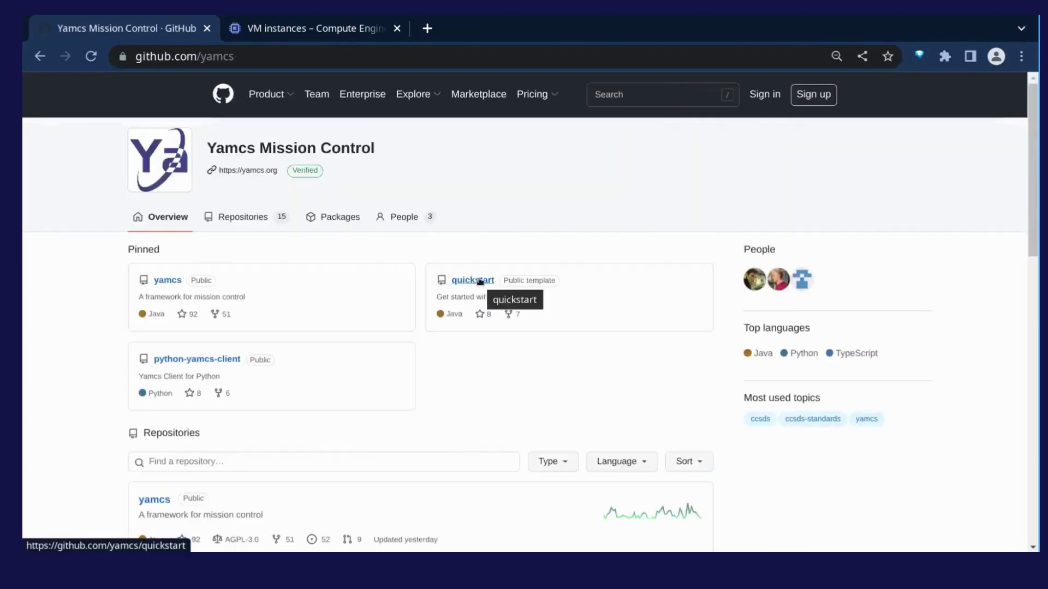
Step: Read through the yamcs/quickstart README, then bring up the Compute Engine VM instances list
click(480, 281)
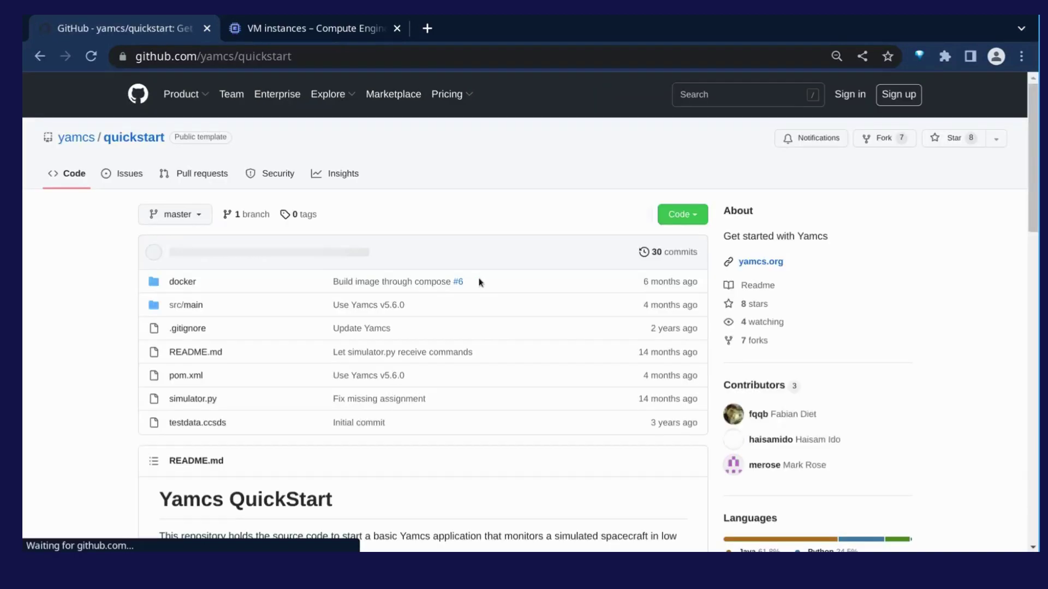
scroll(481, 281, down, 5)
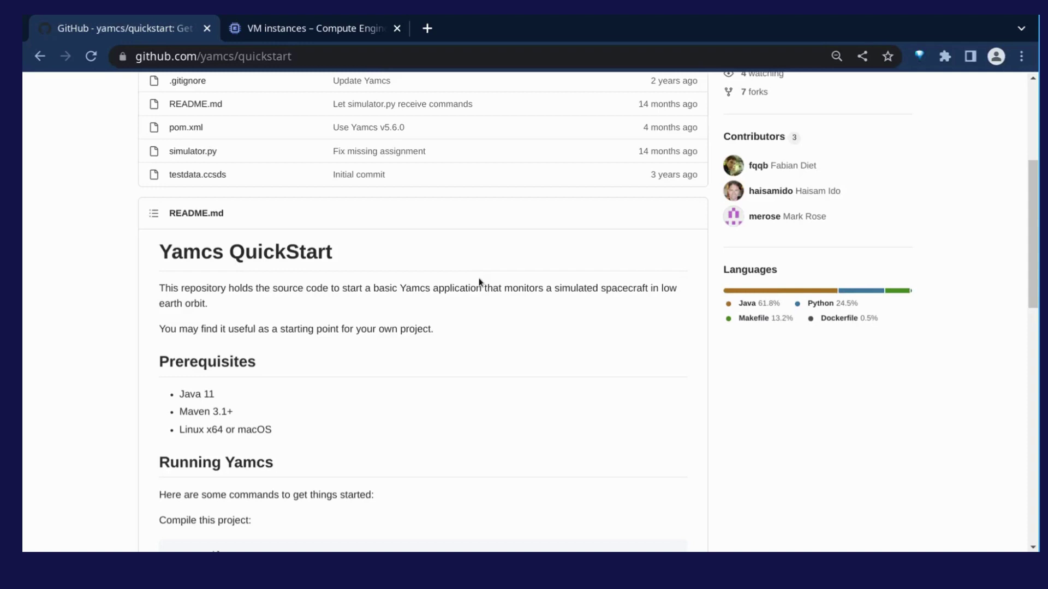
scroll(480, 281, down, 1)
scroll(479, 281, up, 5)
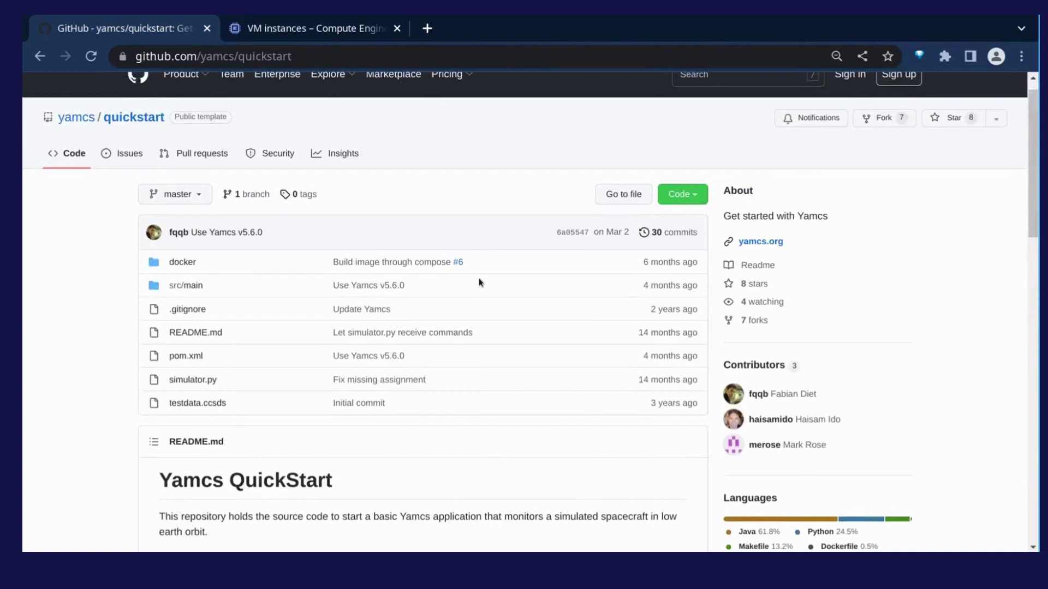
scroll(479, 282, down, 1)
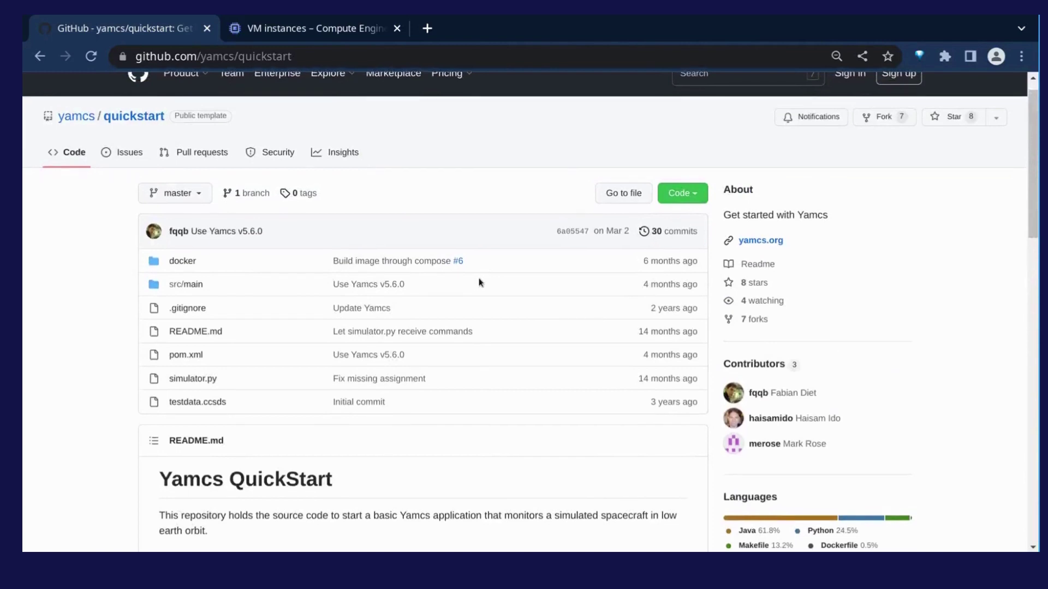
scroll(479, 281, down, 1)
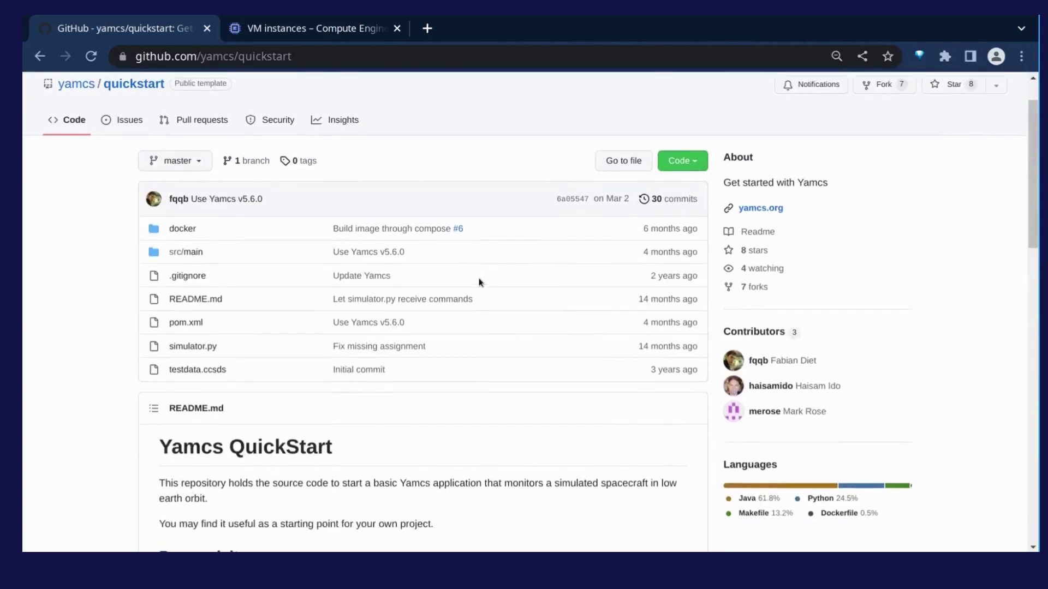
scroll(479, 282, down, 3)
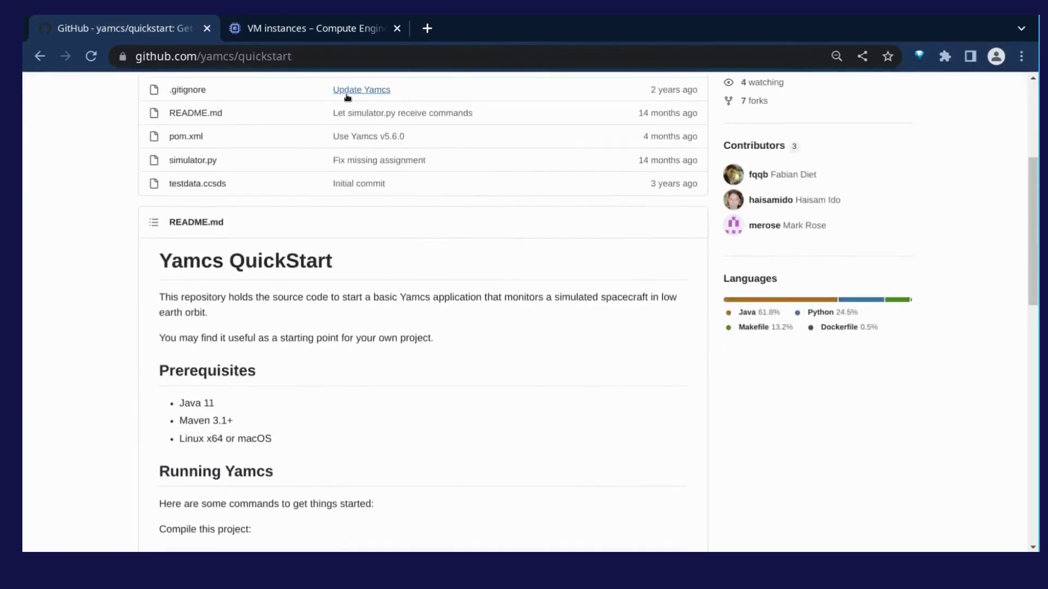
click(344, 31)
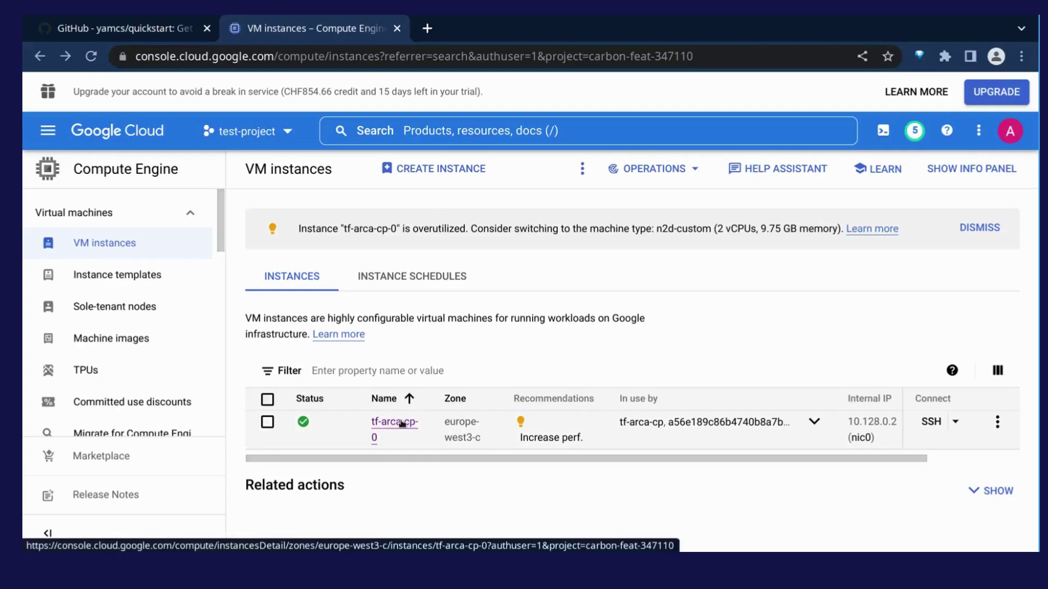
Step: Review tf-arca-cp-0's Shielded VM settings and Secure Boot help, then return to the terminal
click(402, 423)
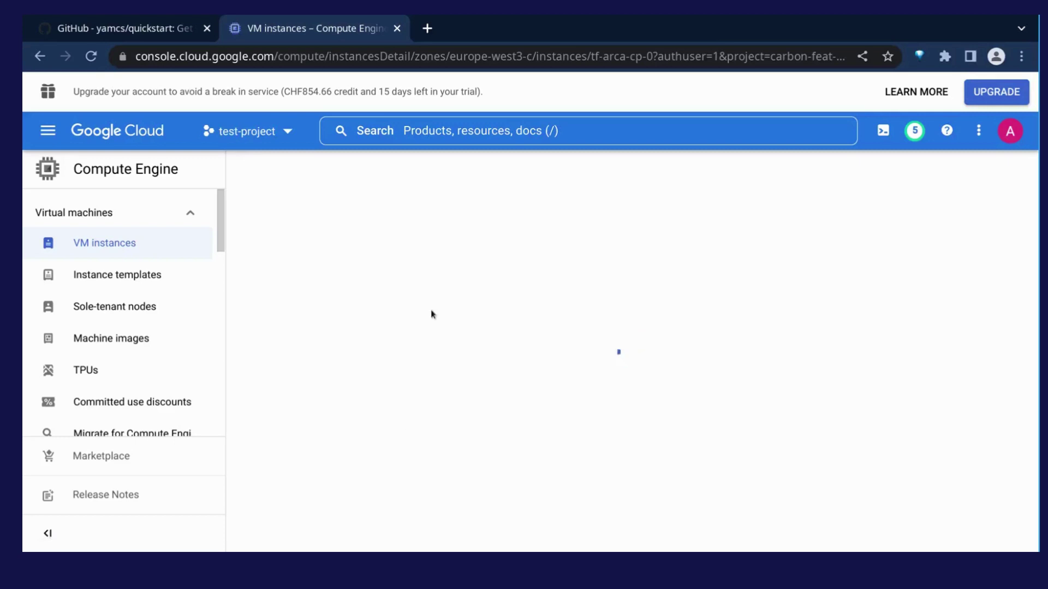
scroll(454, 309, down, 5)
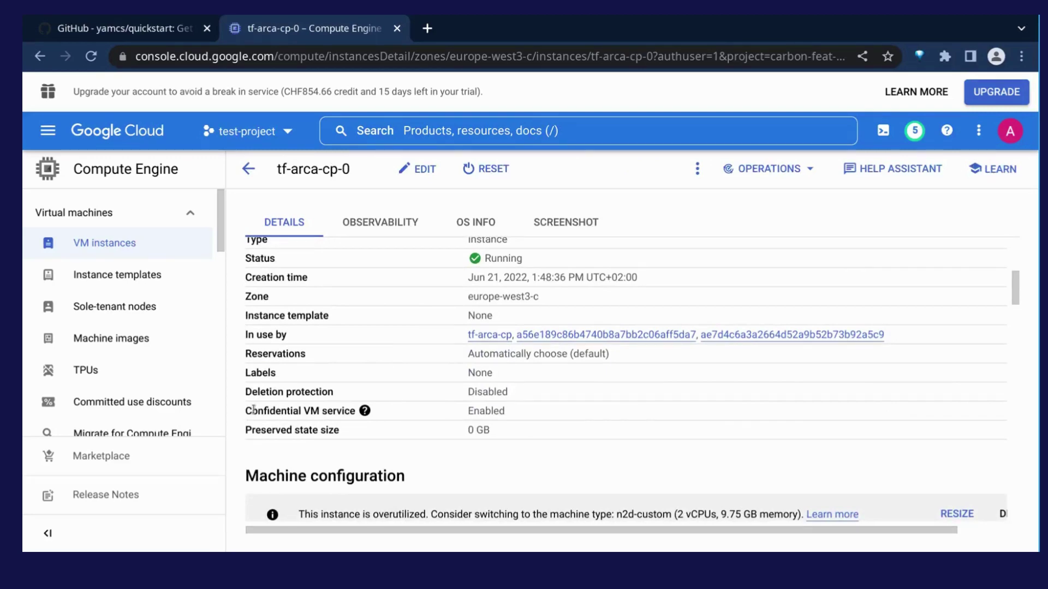
scroll(454, 377, down, 10)
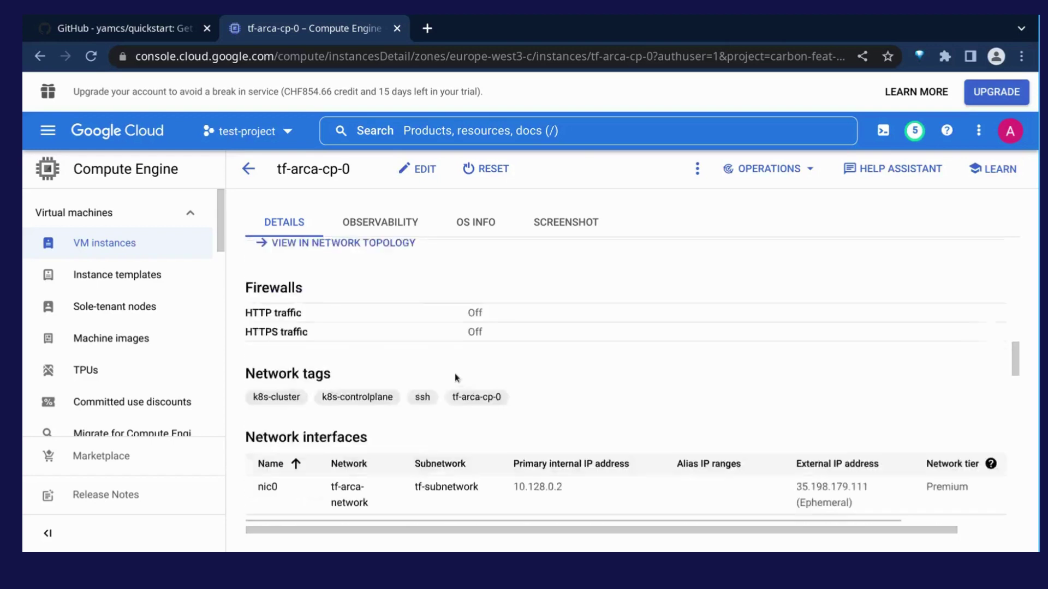
scroll(456, 378, down, 10)
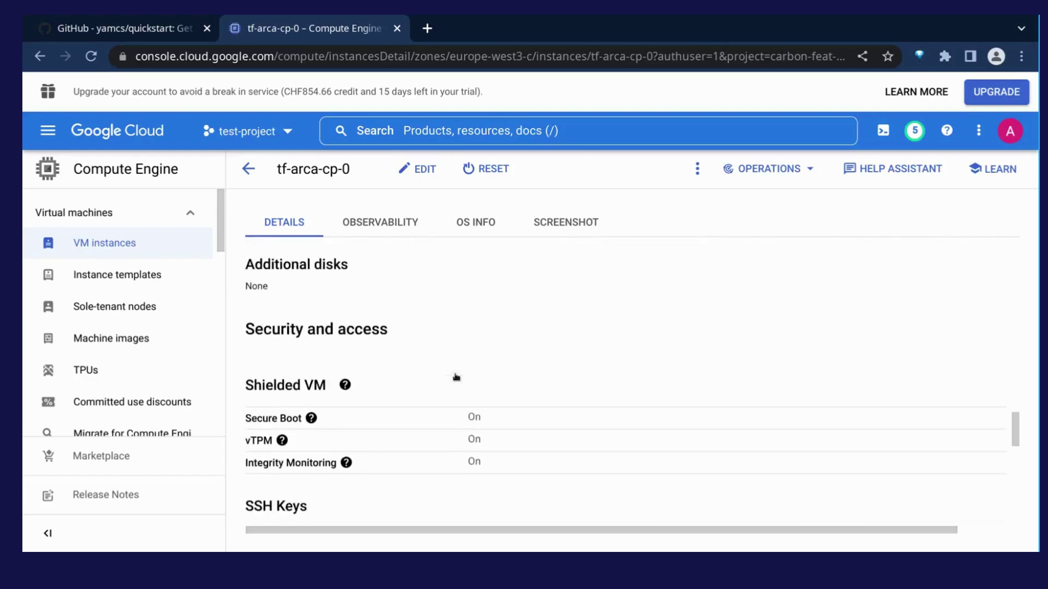
scroll(456, 378, down, 1)
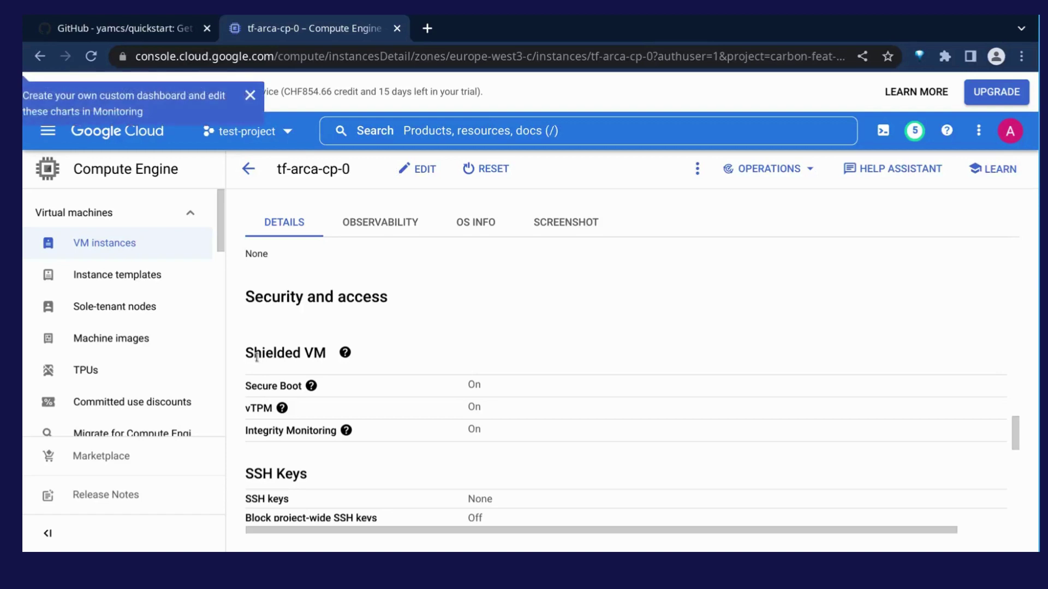
click(310, 386)
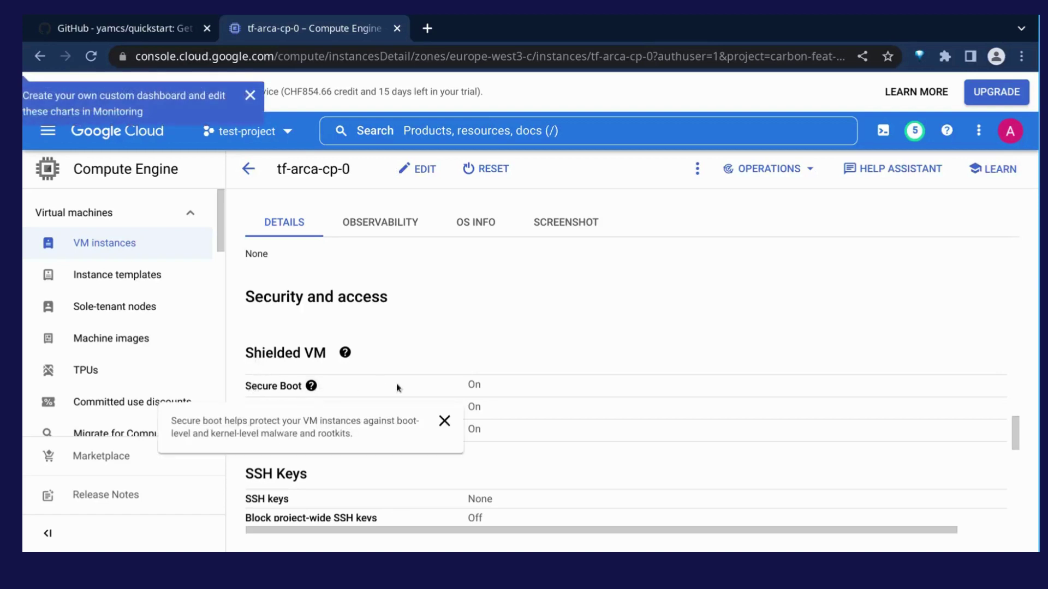
mouse_move(283, 410)
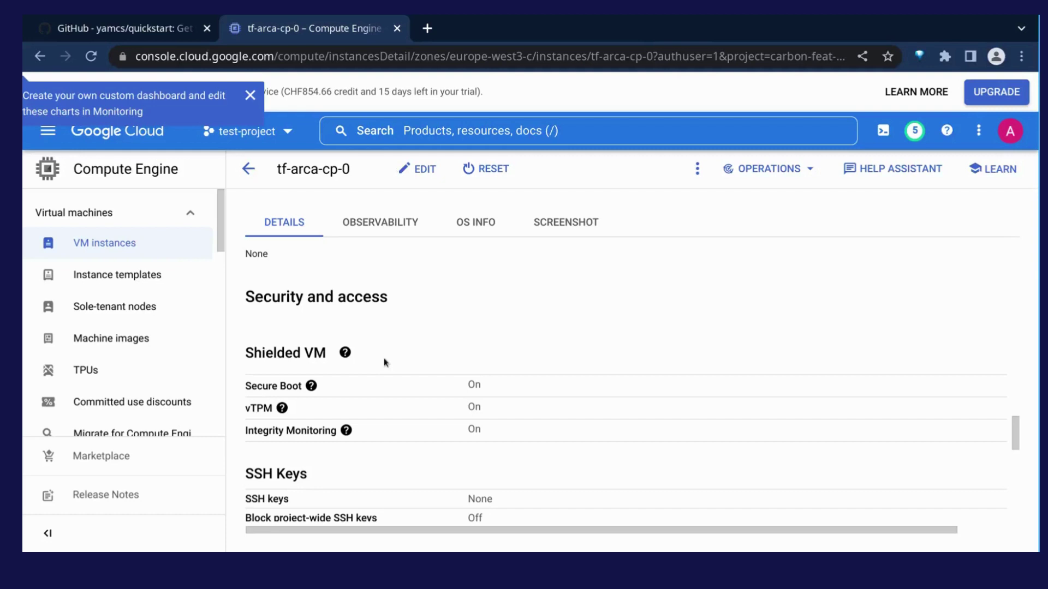
key(alt+Tab)
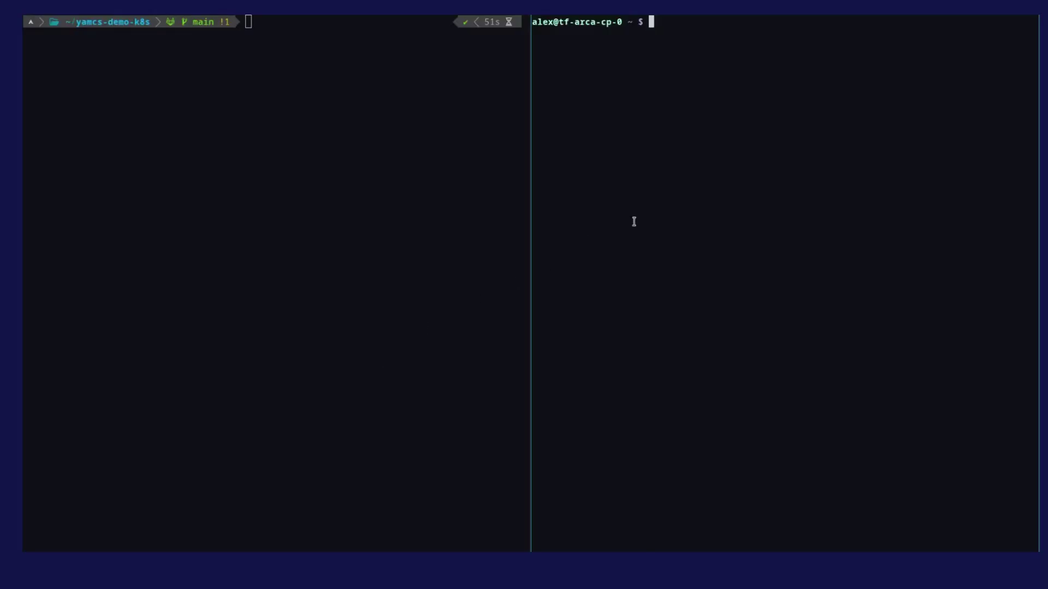
Step: On tf-arca-cp-0, run 'sudo dmesg |grep SEV' with the sudo password to confirm SEV is active
text(sudo dmesg |grep SEV)
key(Return)
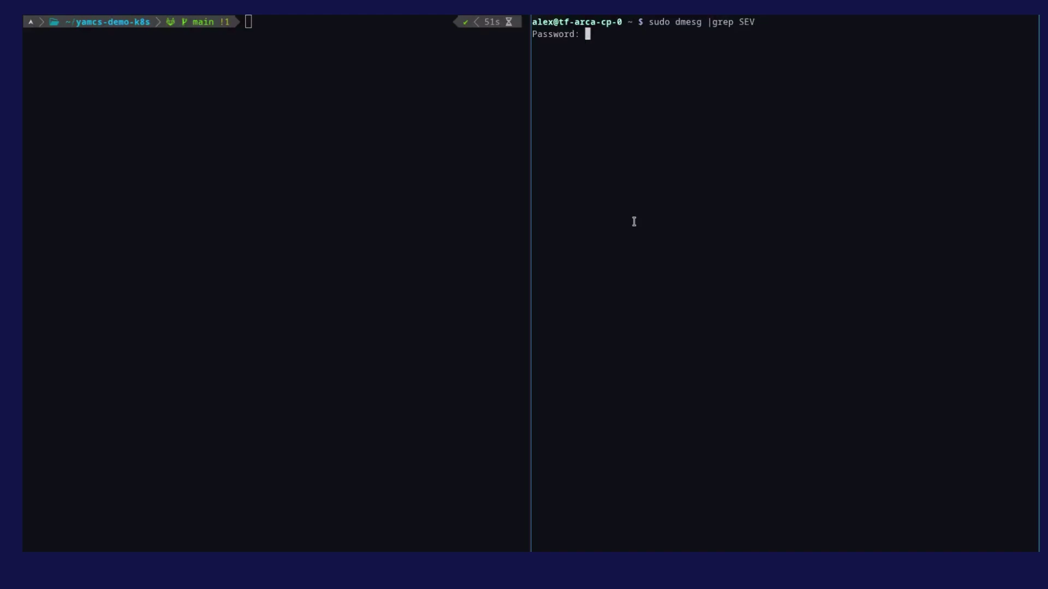
key(Return)
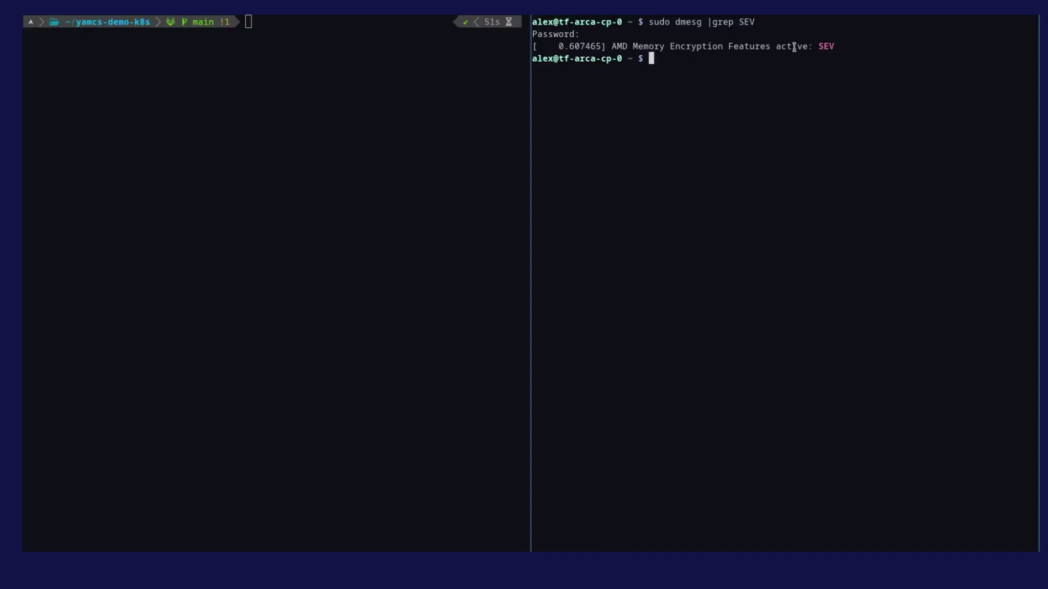
click(432, 128)
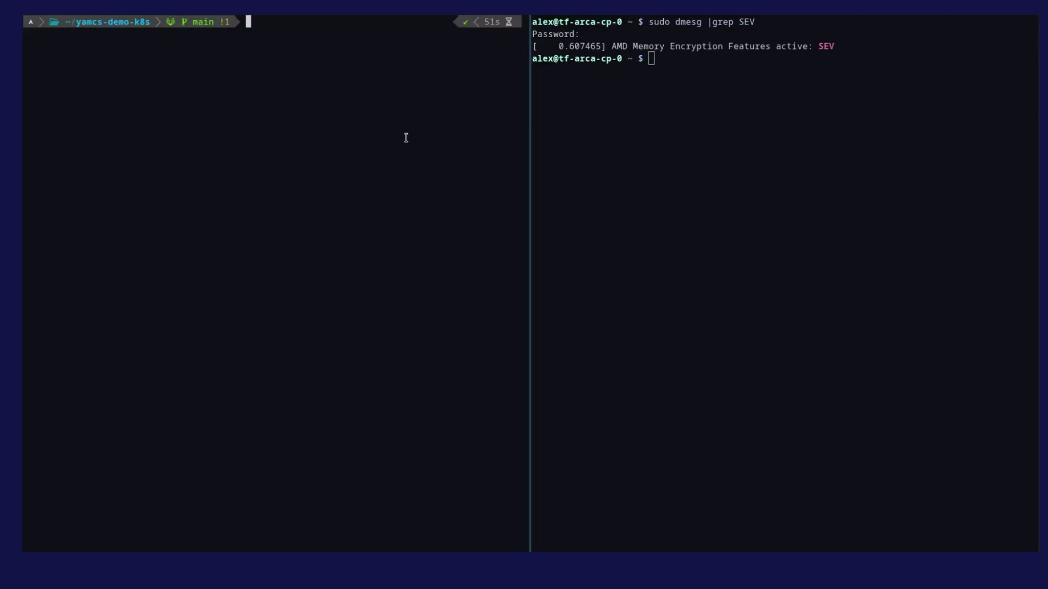
Step: Run 'kubectl get nodes' locally to see tf-arca-cp-0 Ready on v1.21.10
text(kube)
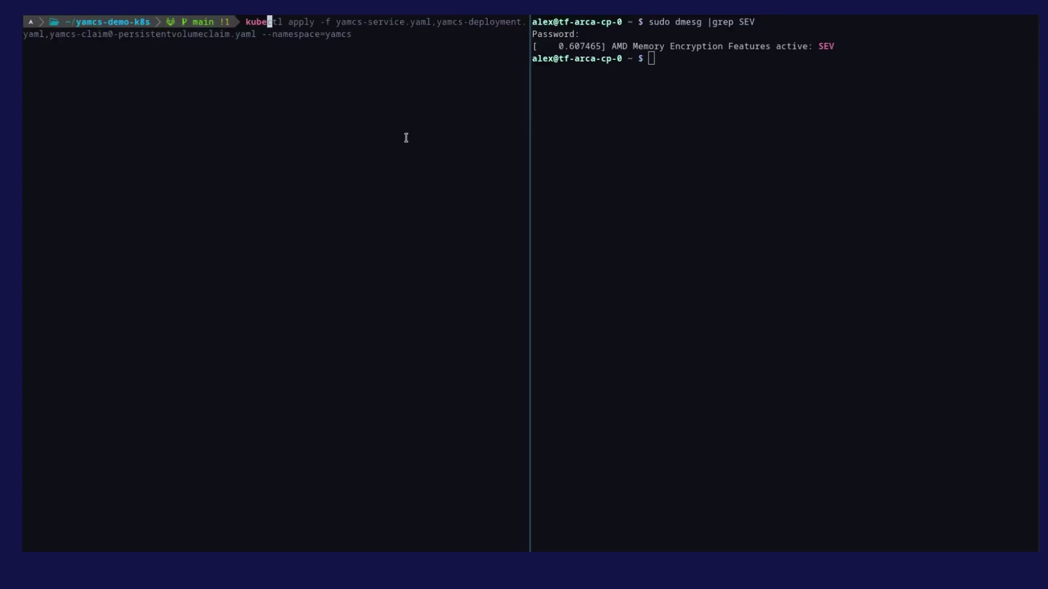
text(ctl get no)
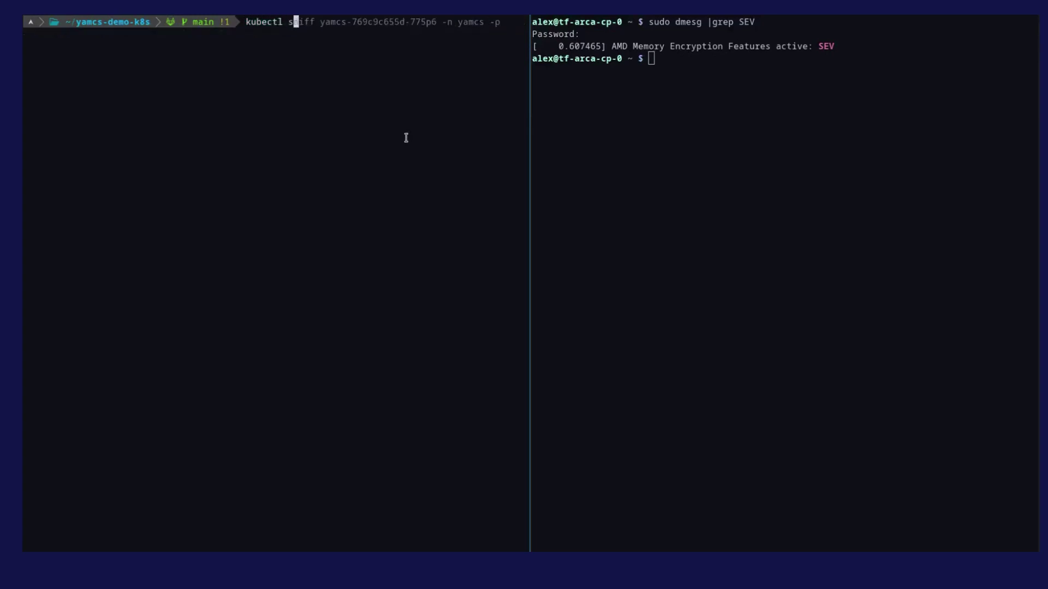
text(des)
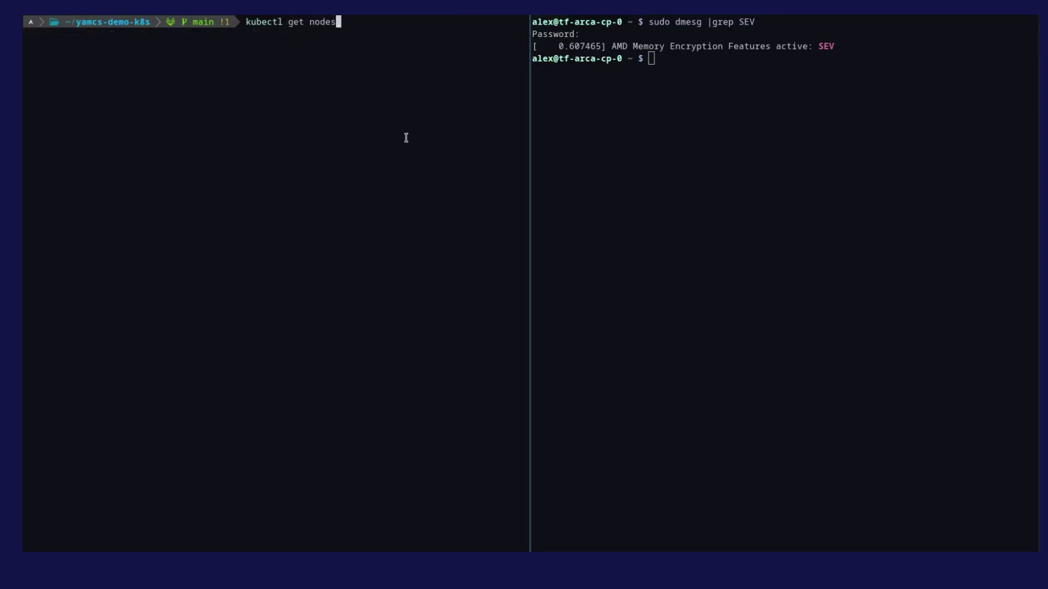
key(Return)
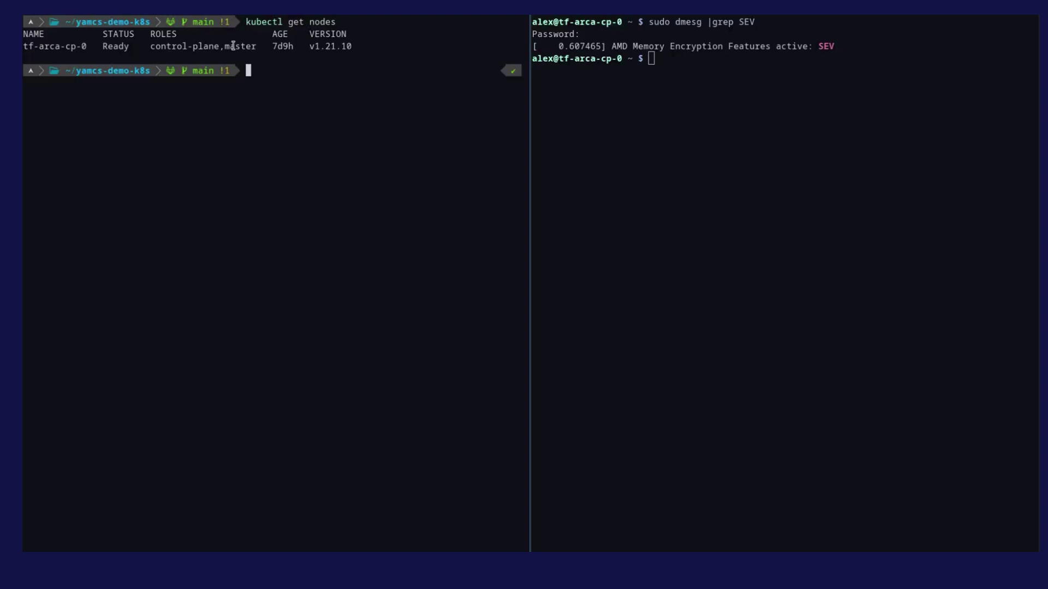
Step: List the project folder with 'ls -al' and print yamcs-service.yaml
text(ls -al)
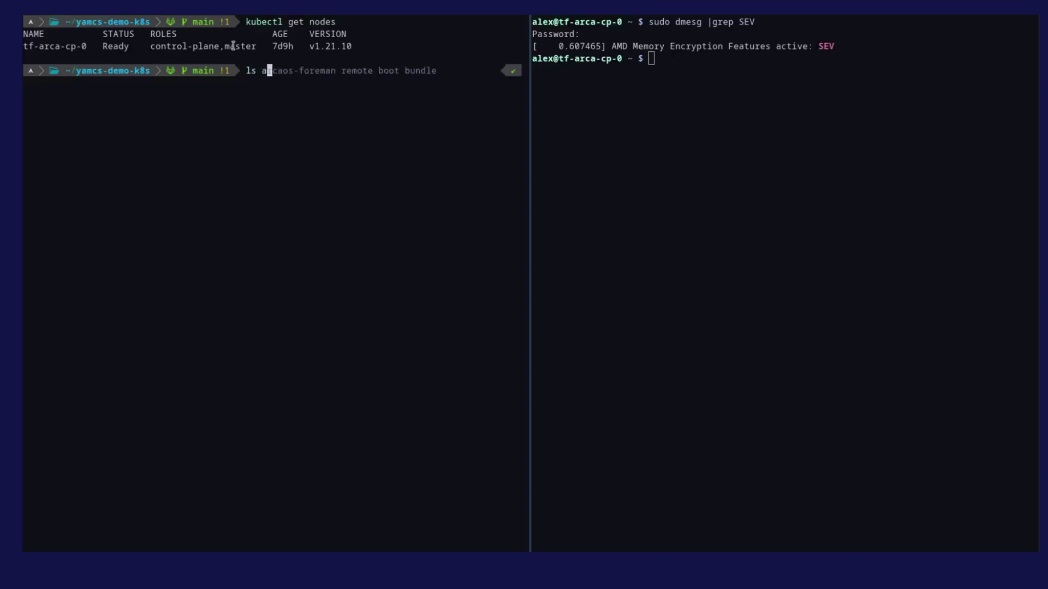
key(Return)
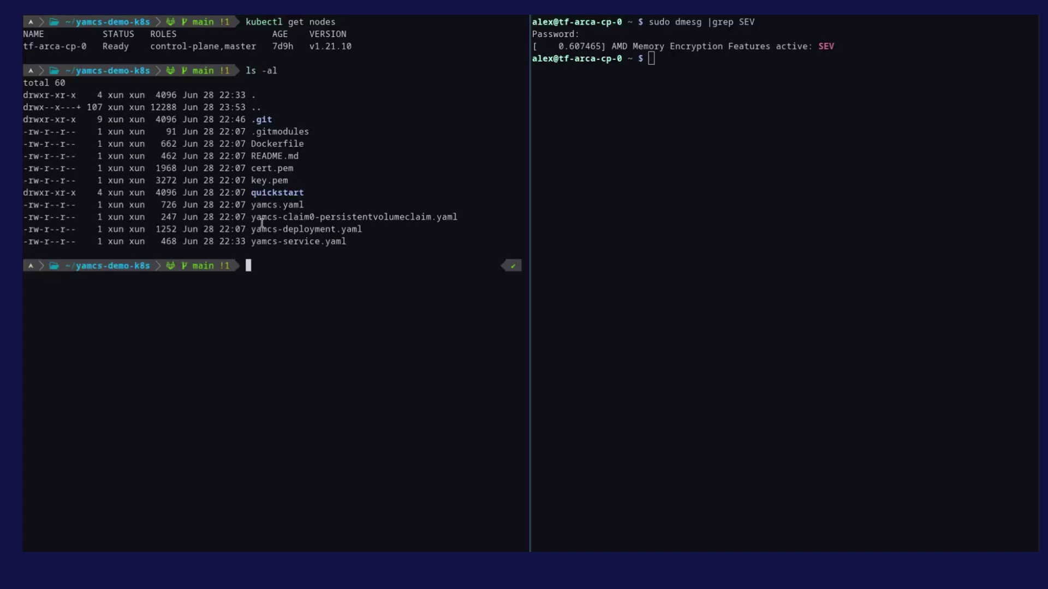
text(cat )
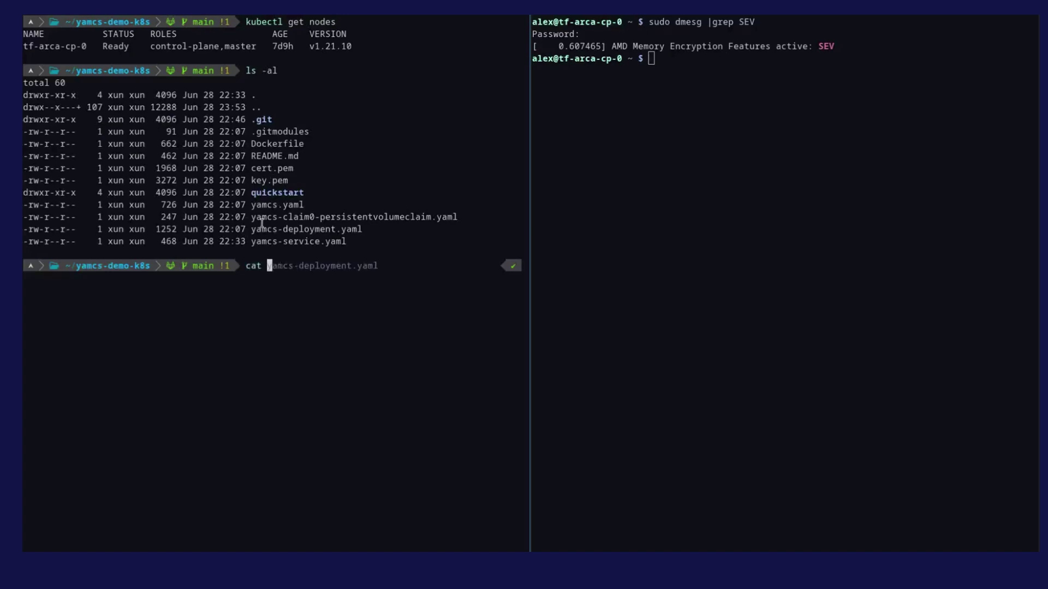
text(yamcs-se)
key(Tab)
text(e)
key(Return)
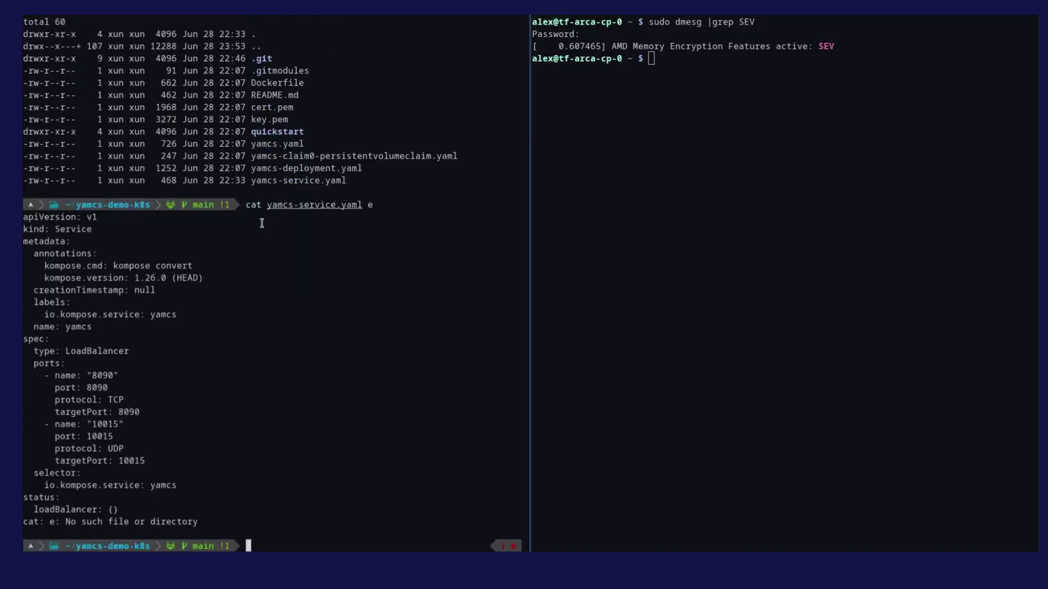
Step: Print yamcs-claim0-persistentvolumeclaim.yaml and yamcs-deployment.yaml
text(cat)
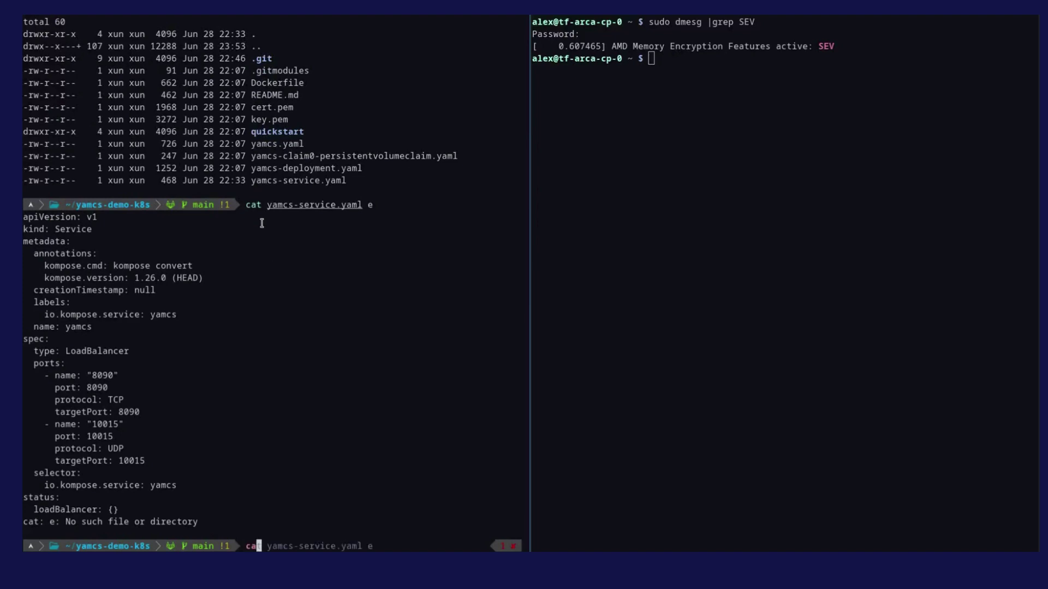
text(amcs-c)
key(Tab)
key(Return)
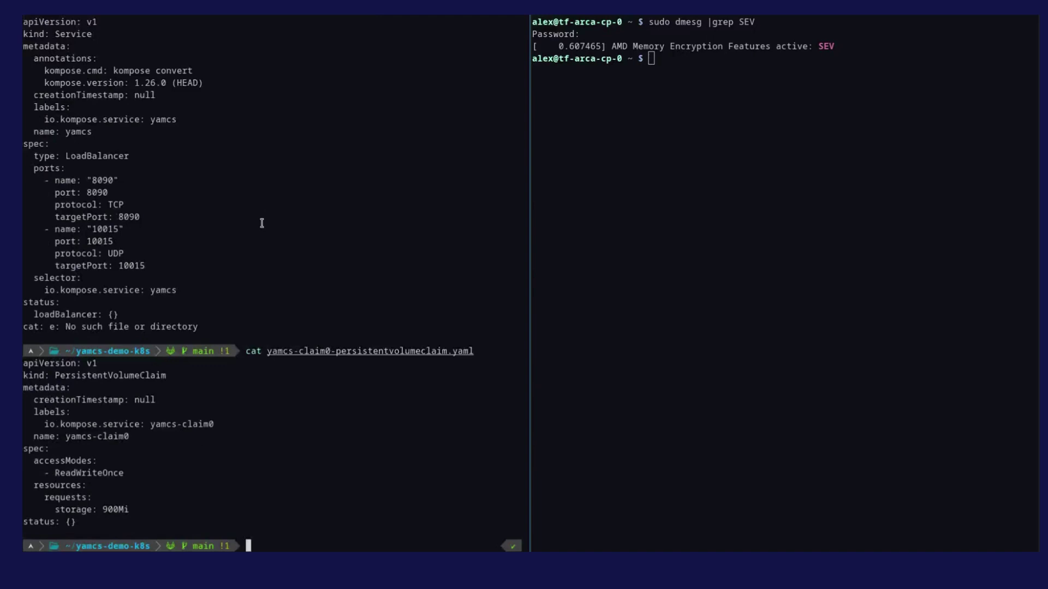
text(cat yam)
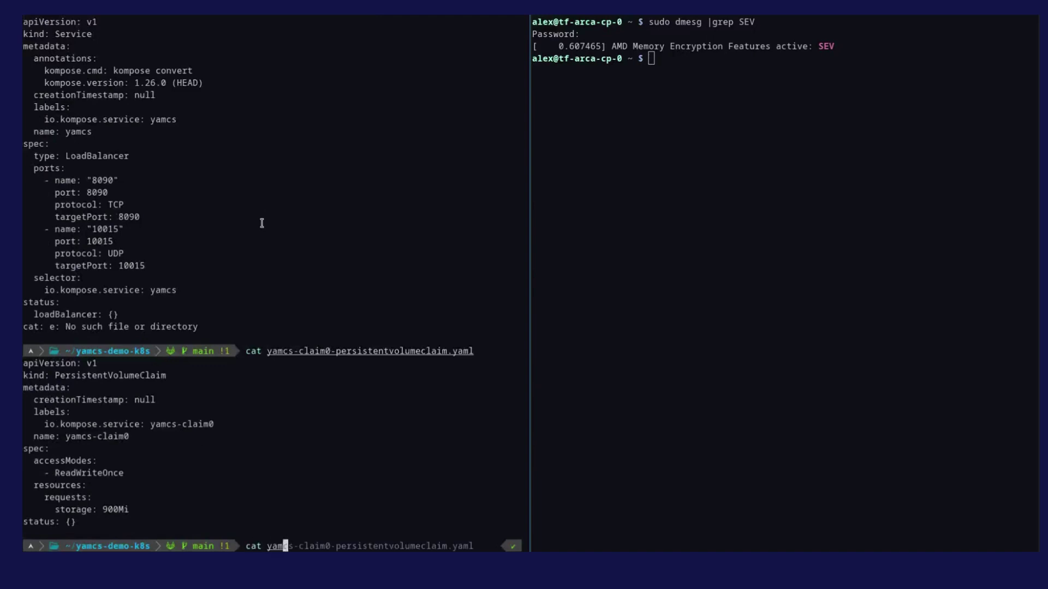
text(cs-dep)
key(Tab)
key(Return)
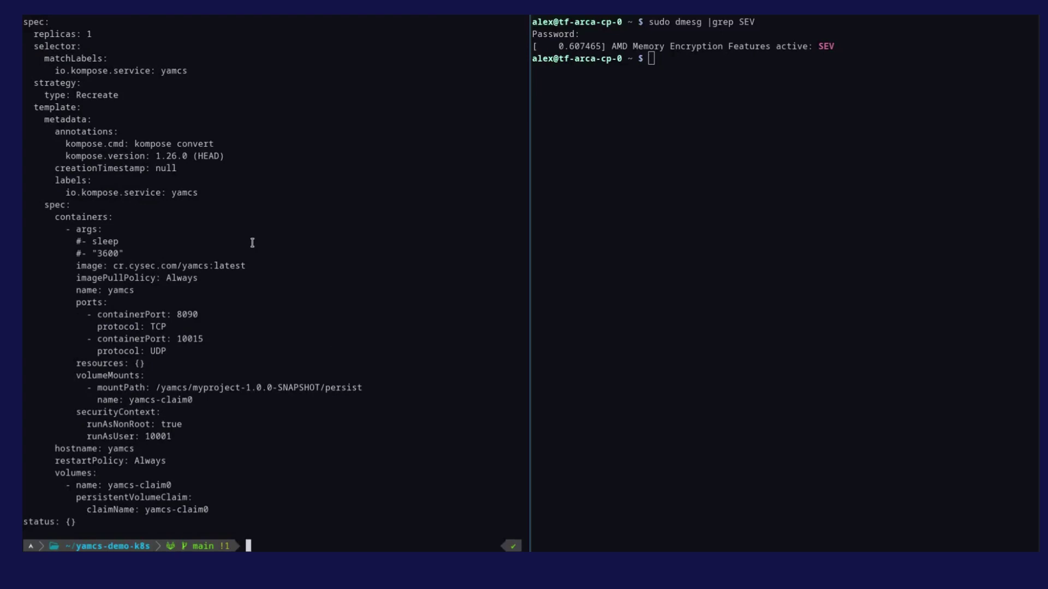
Step: Create the yamcs namespace with 'kubectl create namespace yamcs'
text(kubectlcrea)
key(BackSpace)
key(BackSpace)
key(BackSpace)
key(BackSpace)
text(crea)
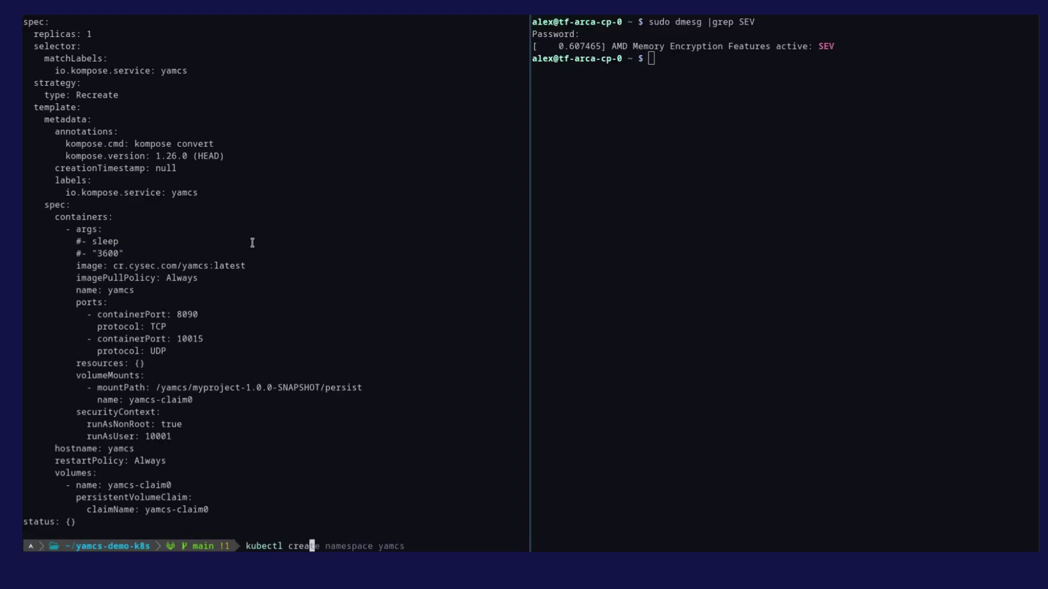
key(Right)
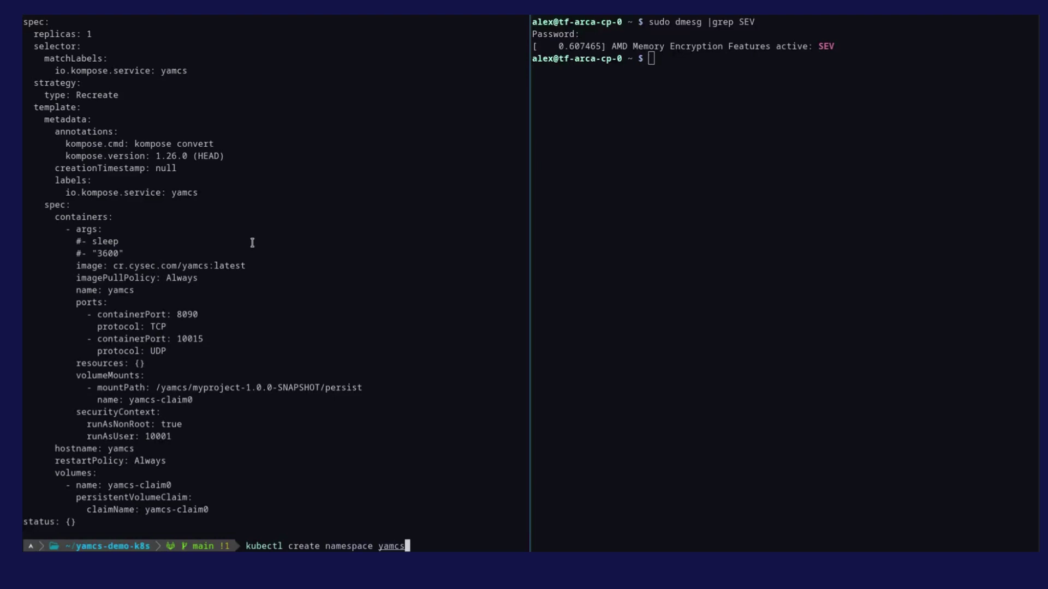
key(Return)
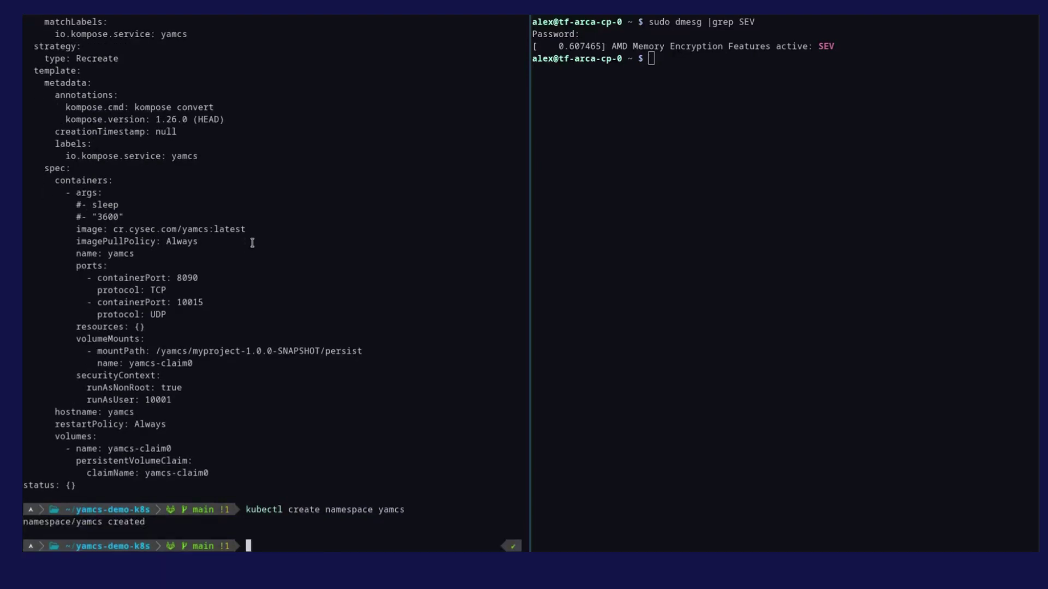
Step: Apply the service, volume claim and deployment YAML files with --namespace=yamcs
text(kubect)
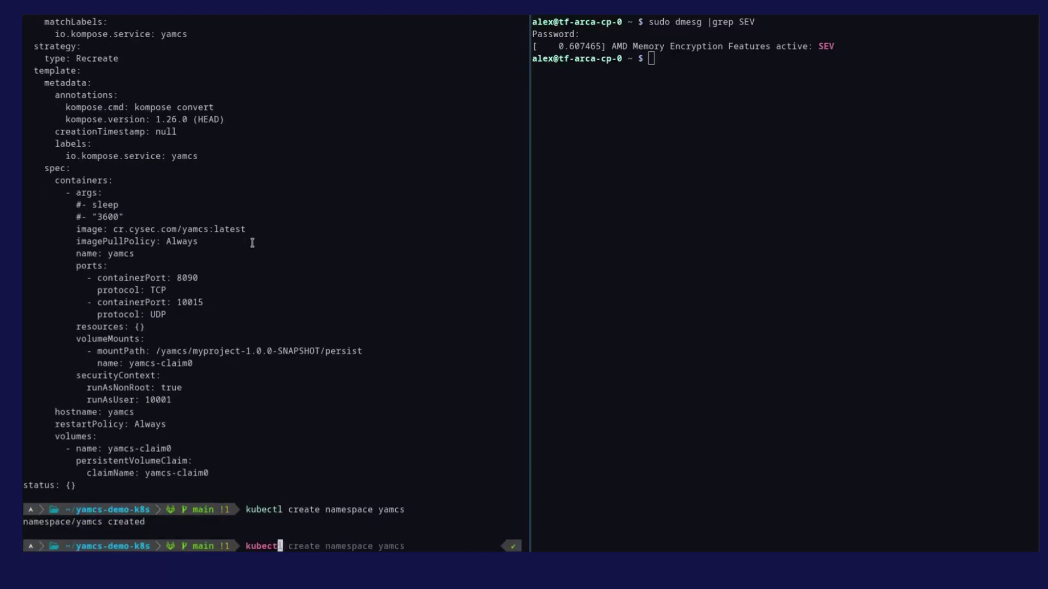
text(l app)
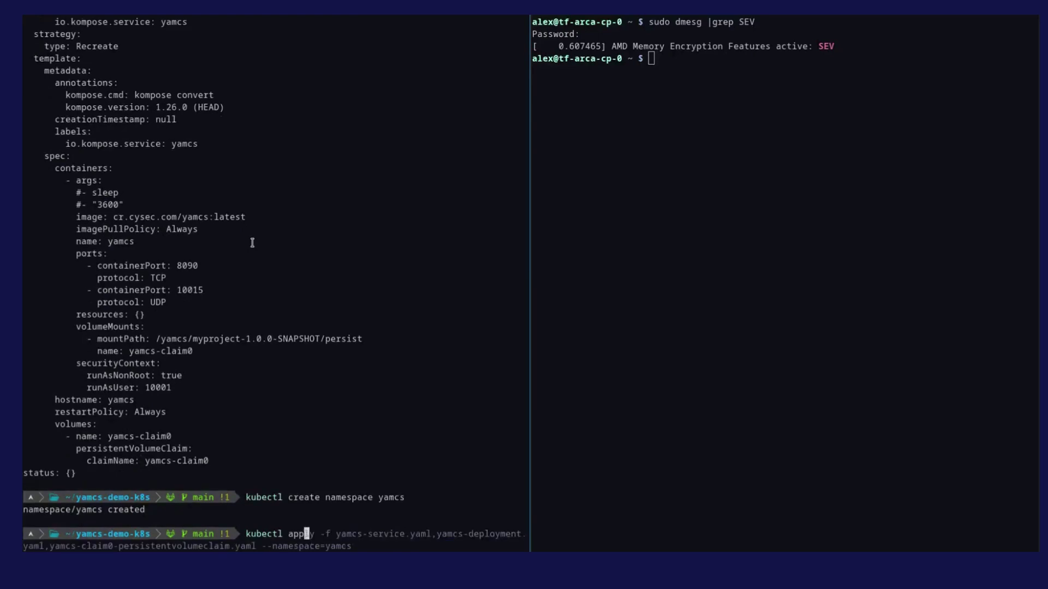
key(Right)
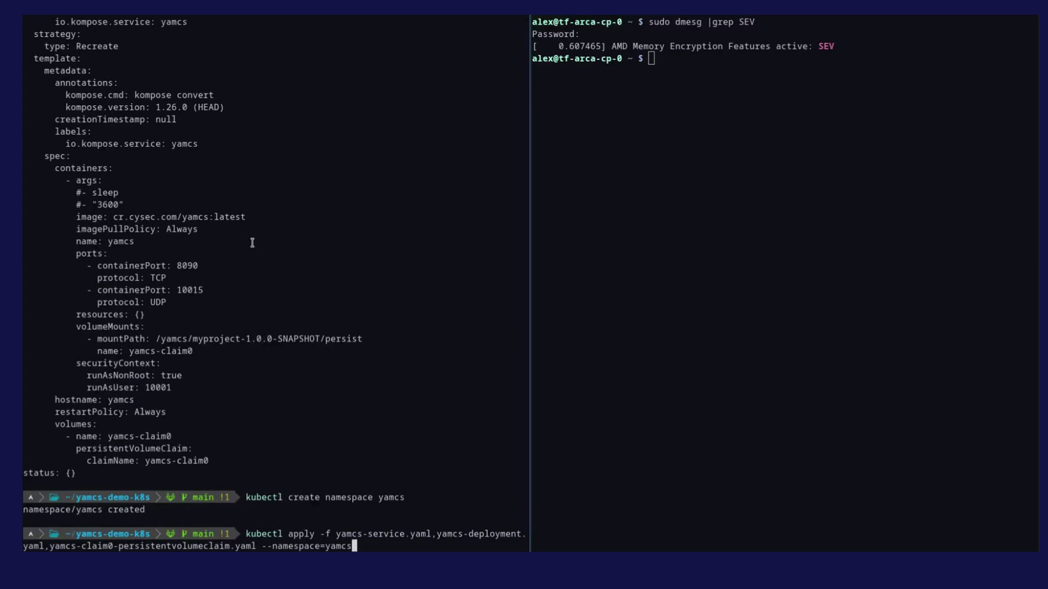
key(Return)
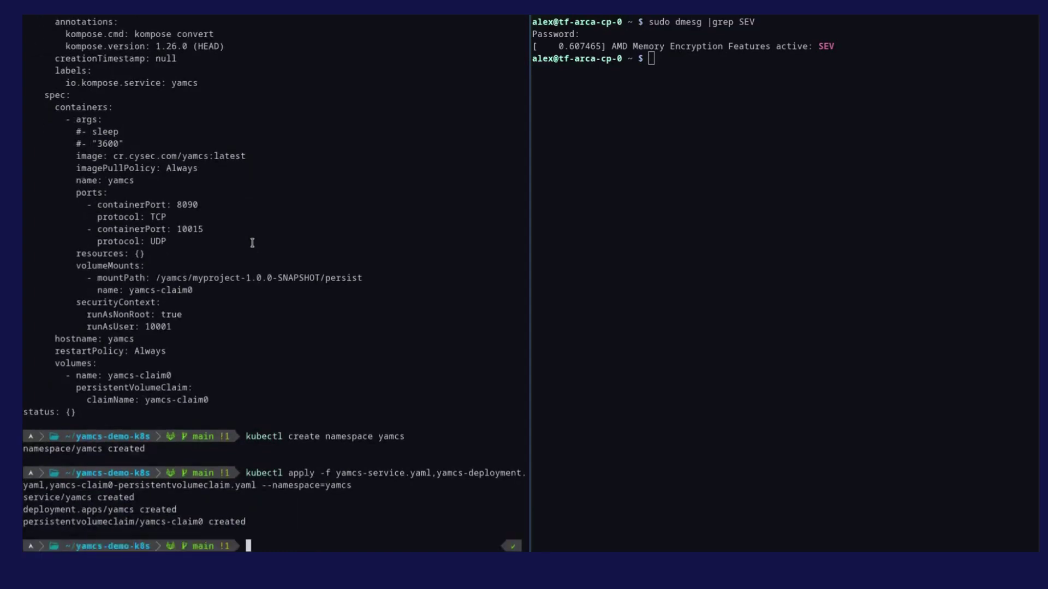
text(k9s)
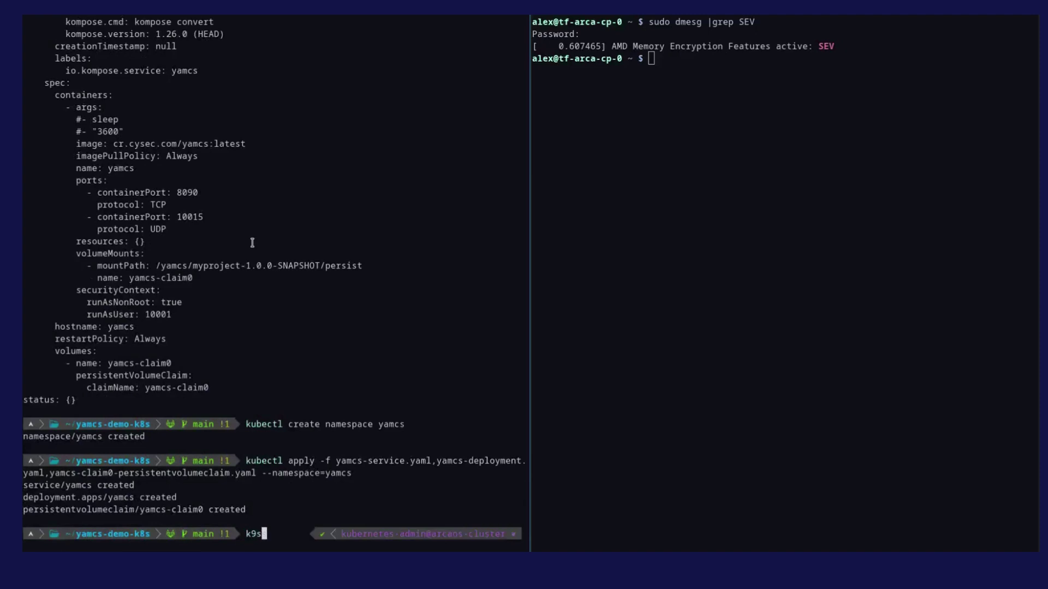
Step: Launch k9s full-window, check the yamcs pod's logs, and return to the Pods list
key(Return)
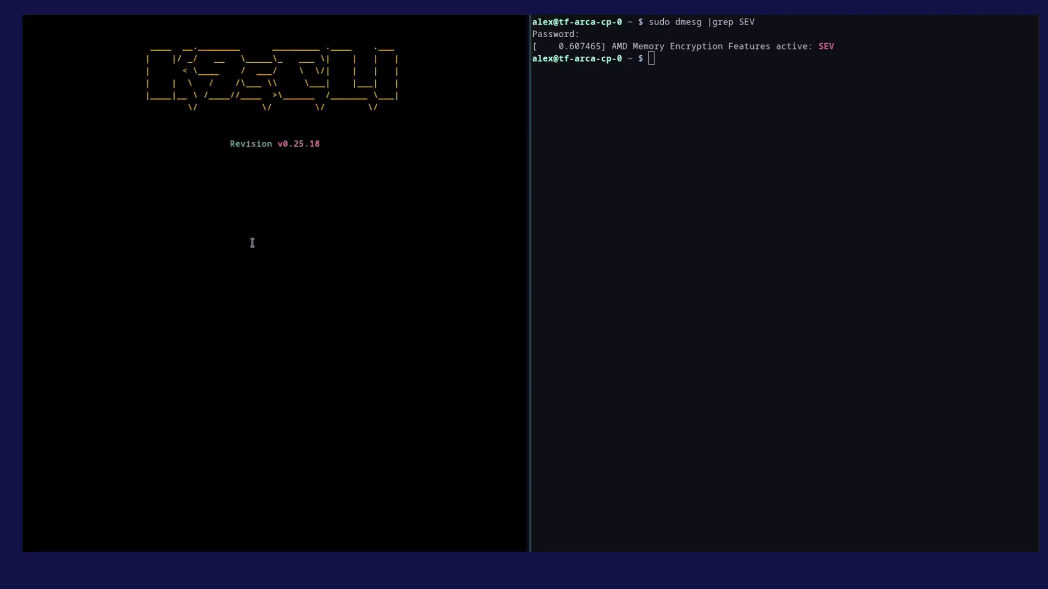
key(ctrl+shift+x)
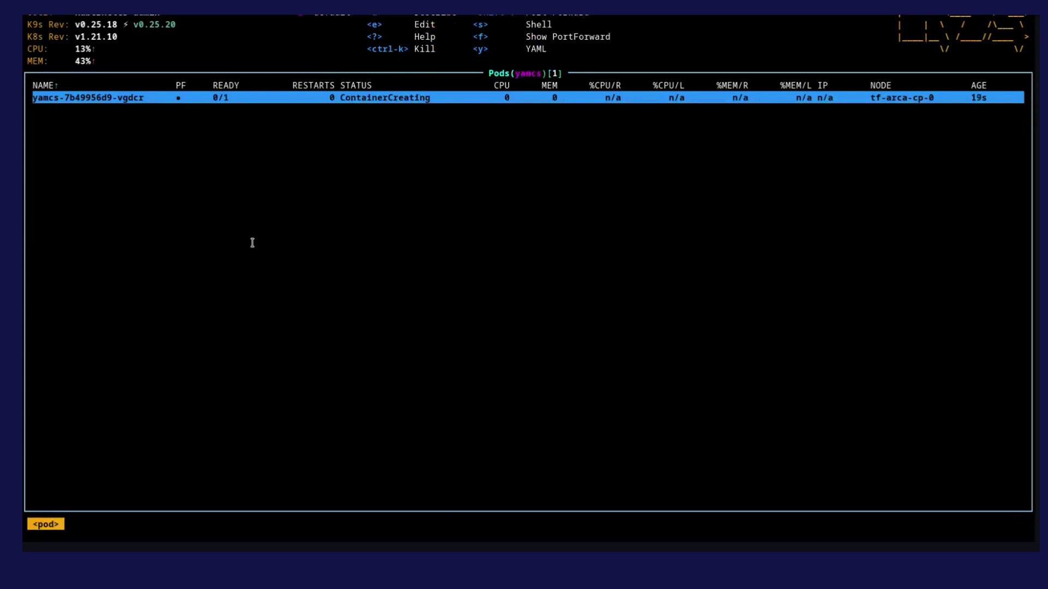
key(l)
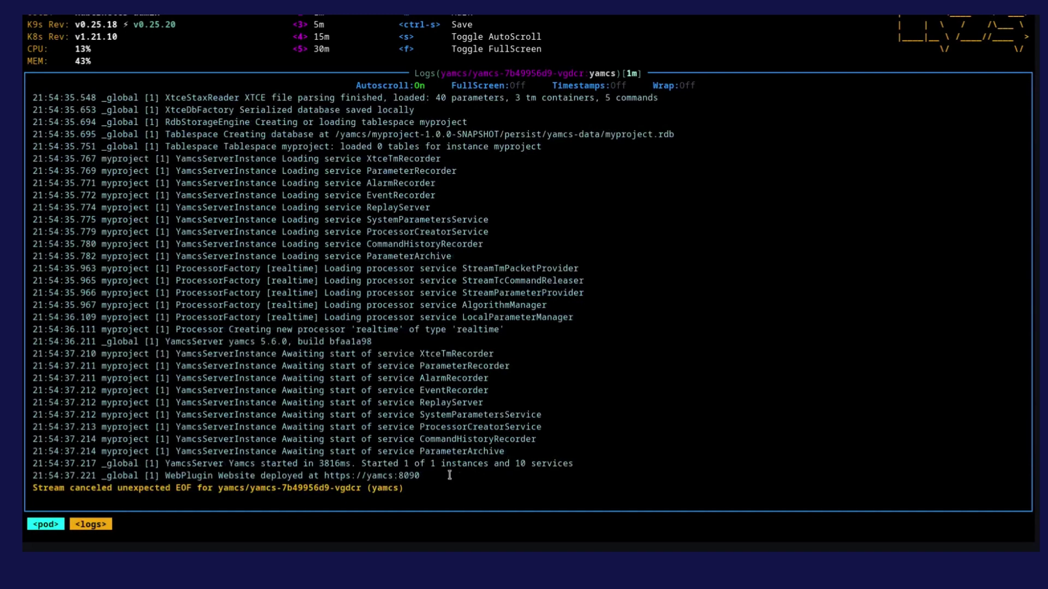
key(Escape)
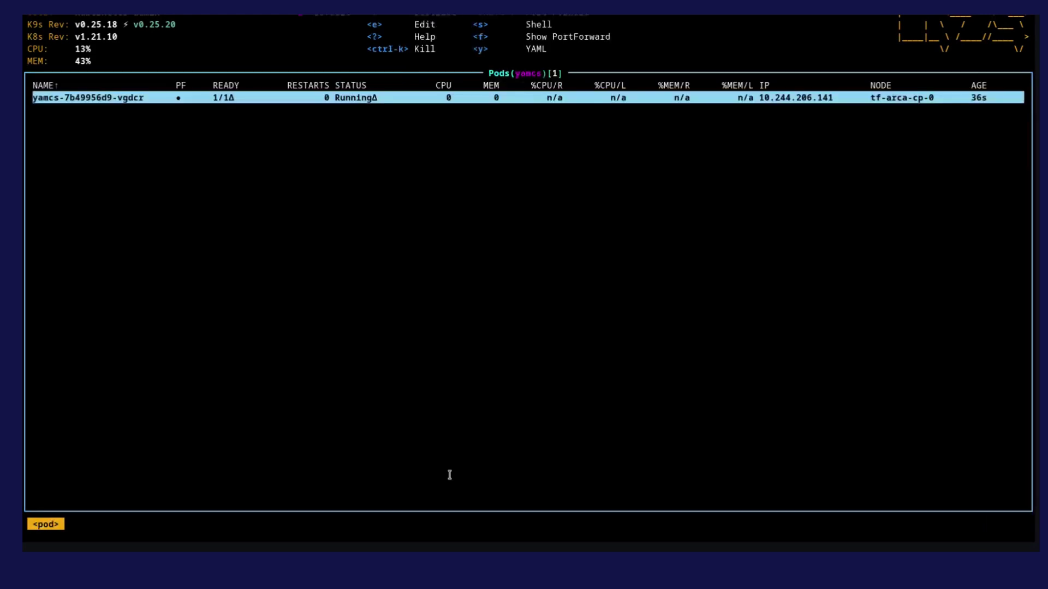
Step: Switch k9s to the Services view with ':svc'
key(colon)
text(pods)
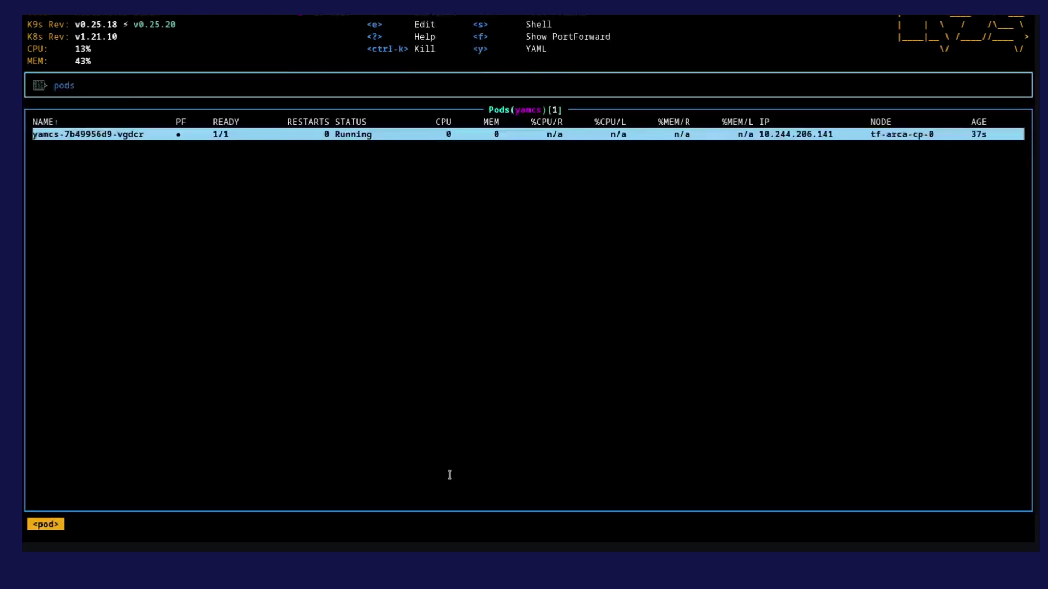
key(BackSpace)
key(BackSpace)
key(BackSpace)
key(BackSpace)
text(svc)
key(Return)
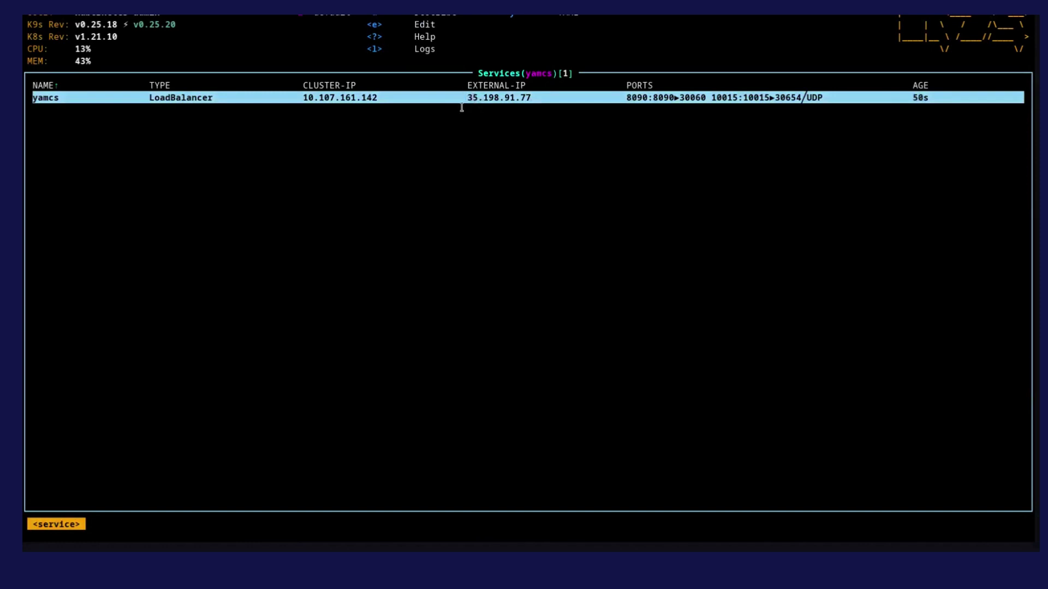
Step: Describe the yamcs service and copy its LoadBalancer ingress IP 35.198.91.77
key(d)
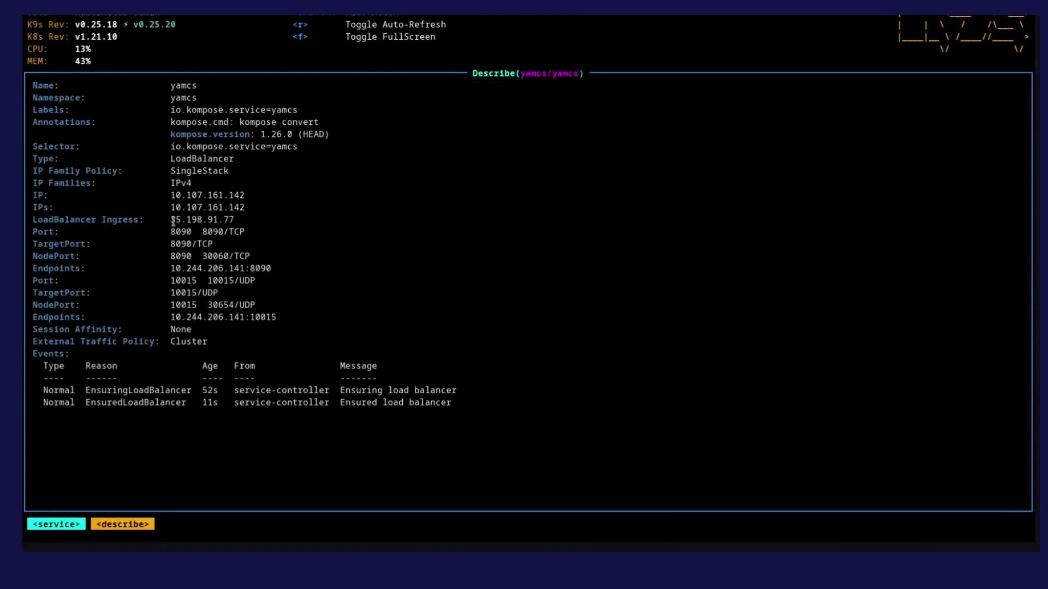
drag(170, 221, 233, 222)
key(ctrl+c)
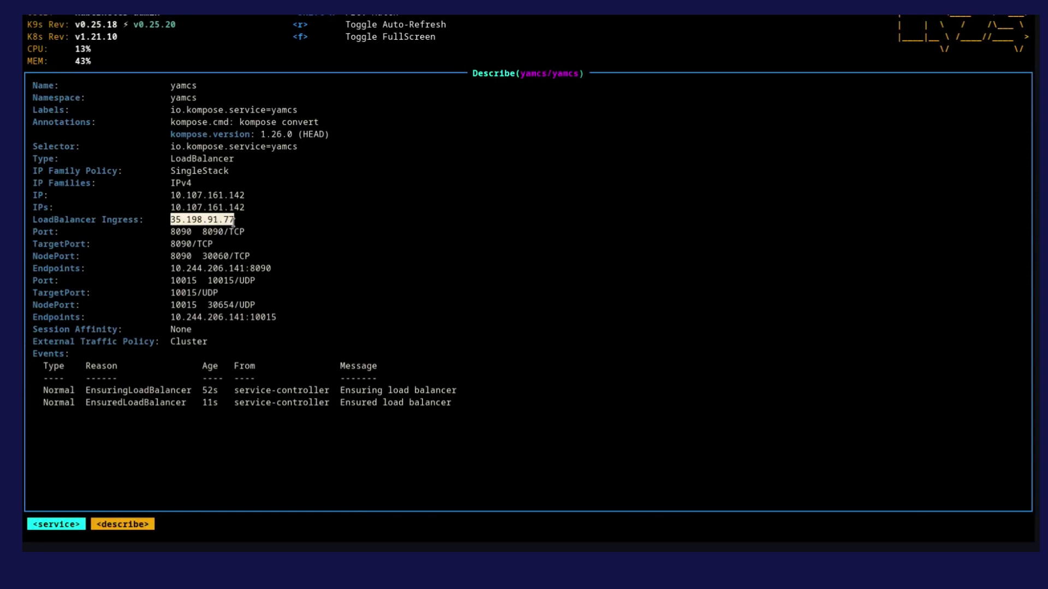
click(233, 221)
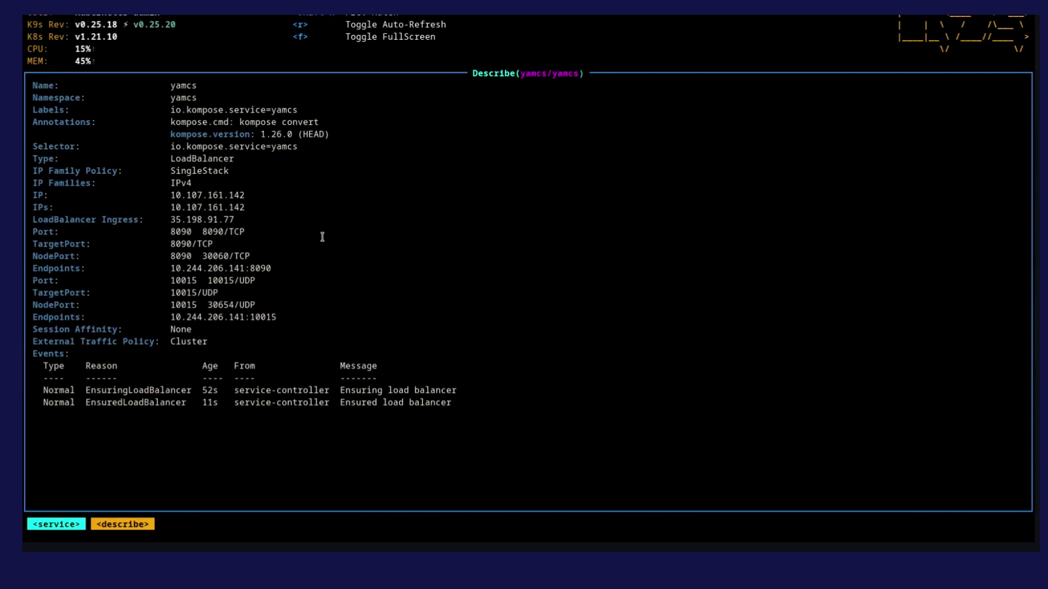
key(Escape)
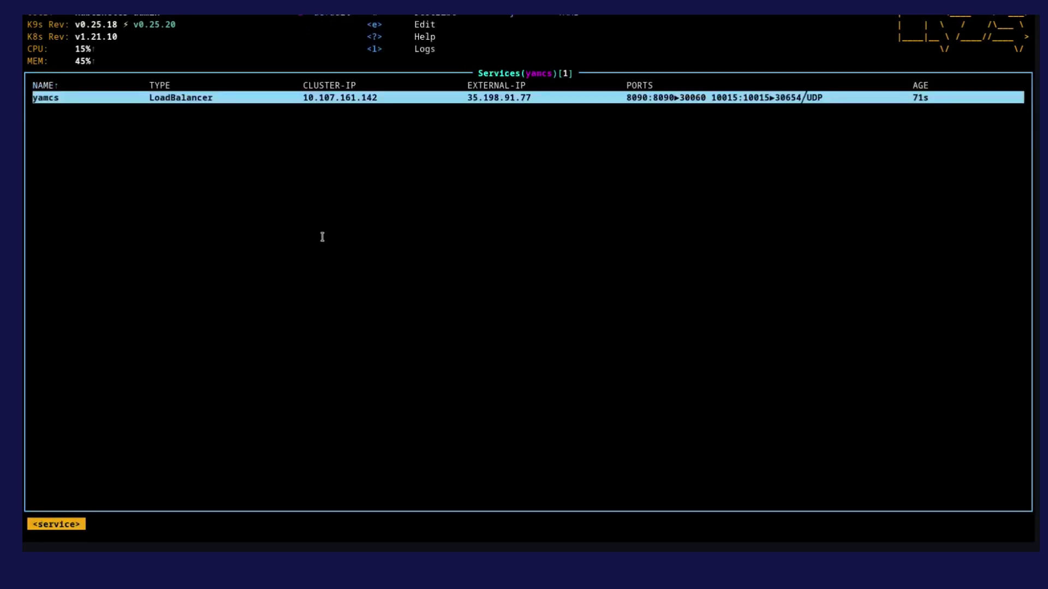
key(alt+Tab)
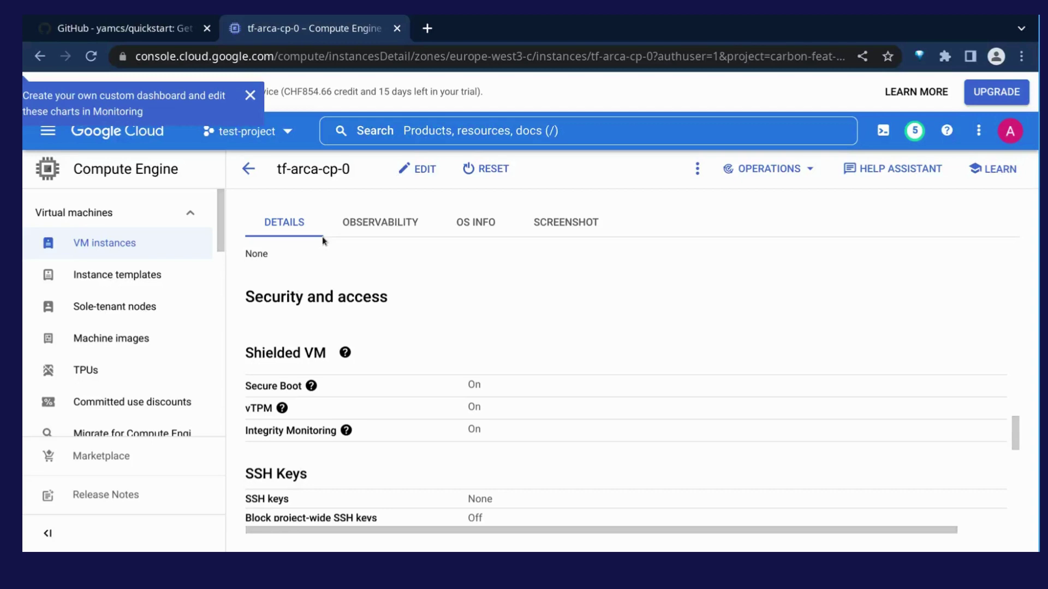
key(ctrl+t)
key(ctrl+v)
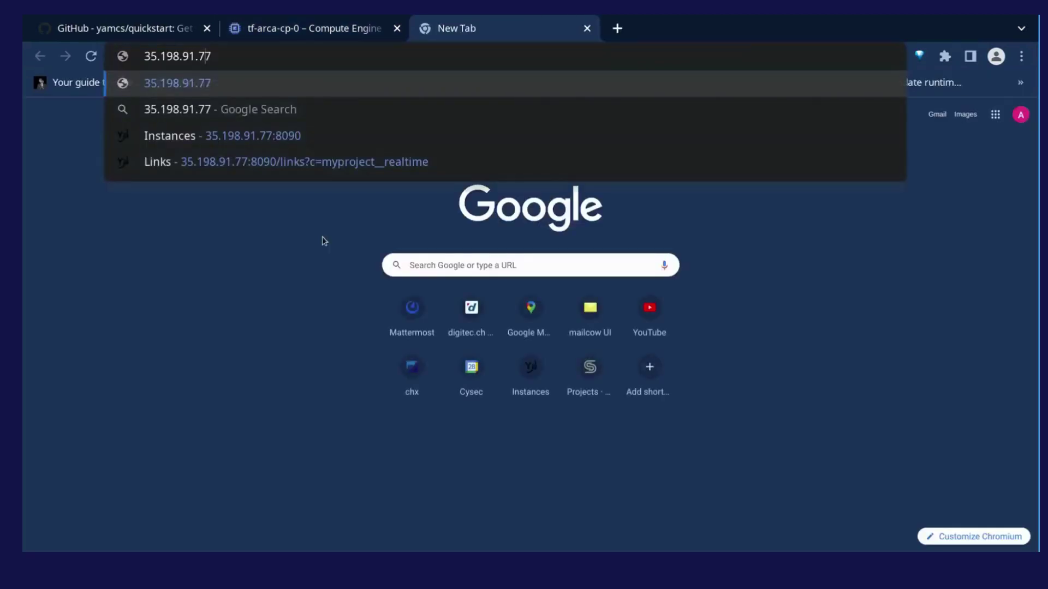
text(https://)
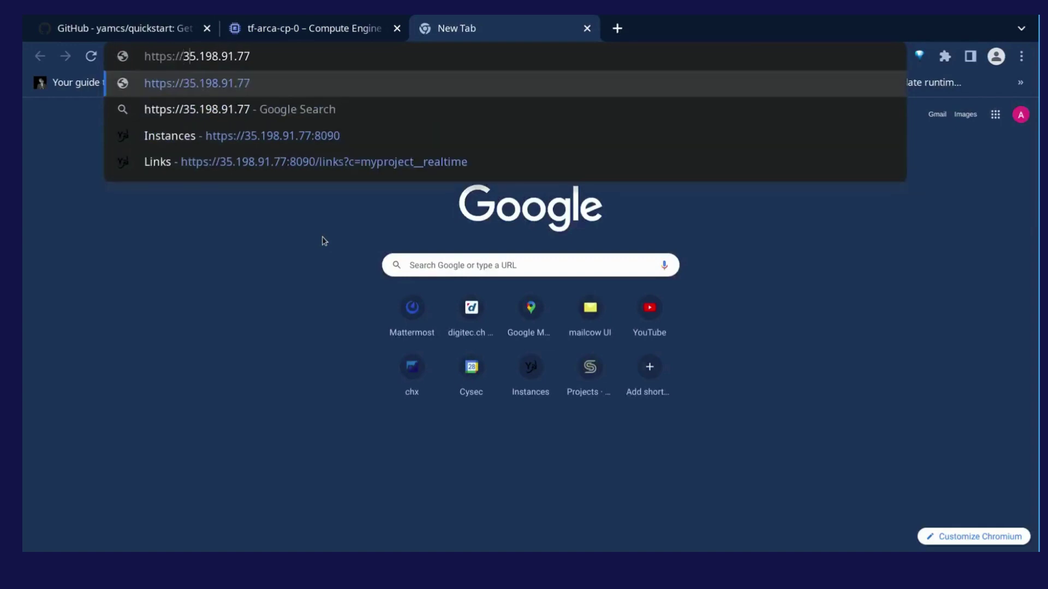
key(End)
text(:8090)
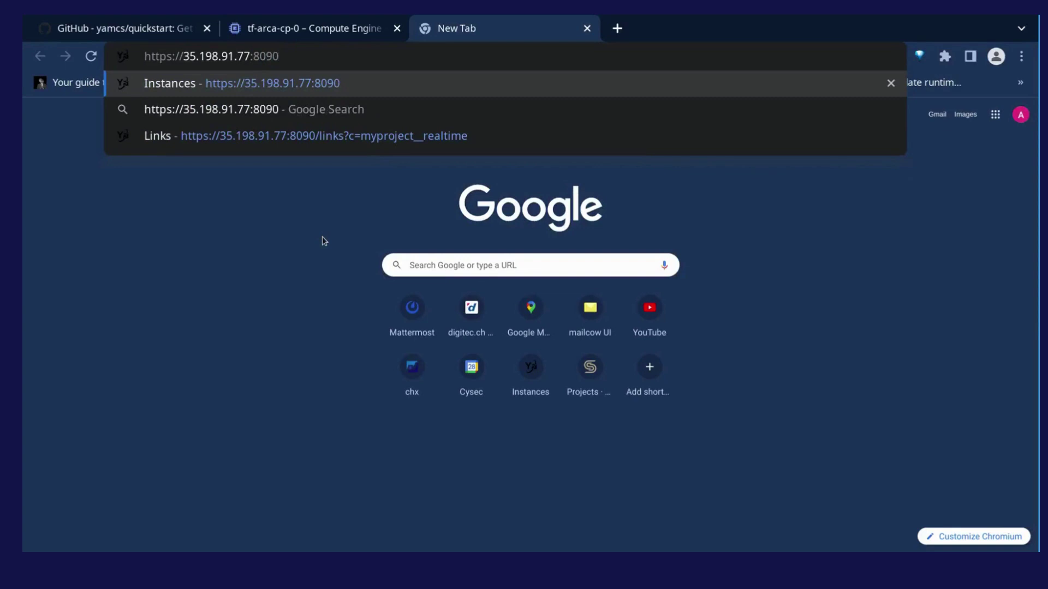
key(Return)
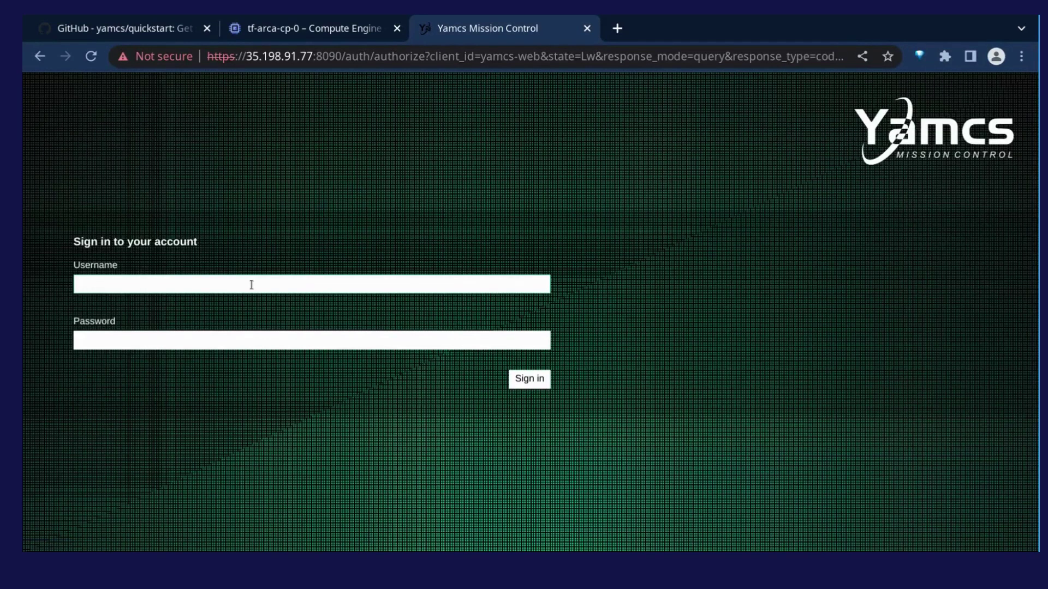
Step: Sign in with the admin account's password, then view the myproject instance's links, udp-in and udp-out
text(admin)
key(Tab)
text(admin)
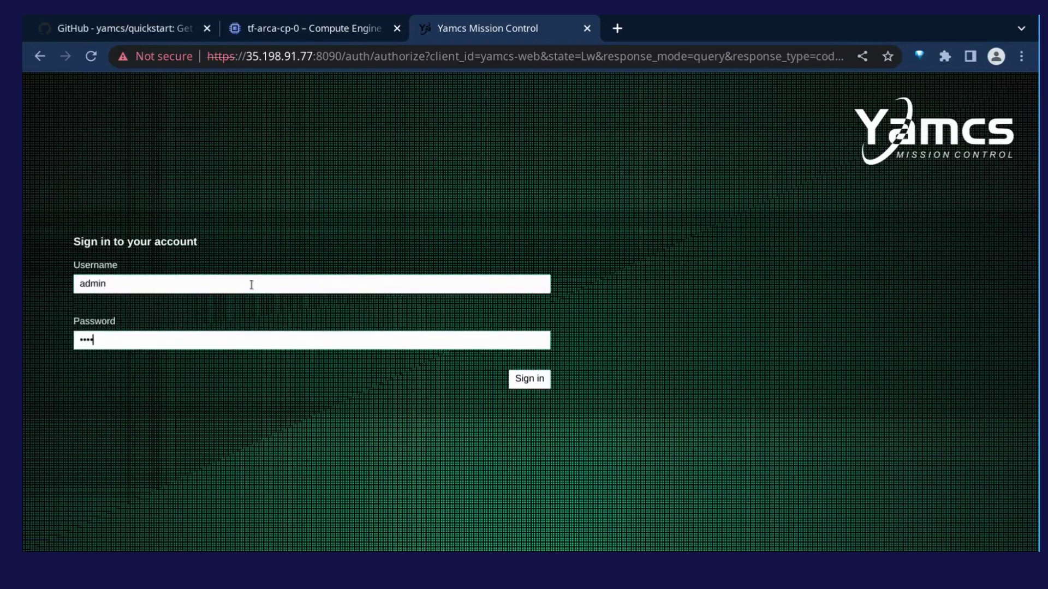
key(Return)
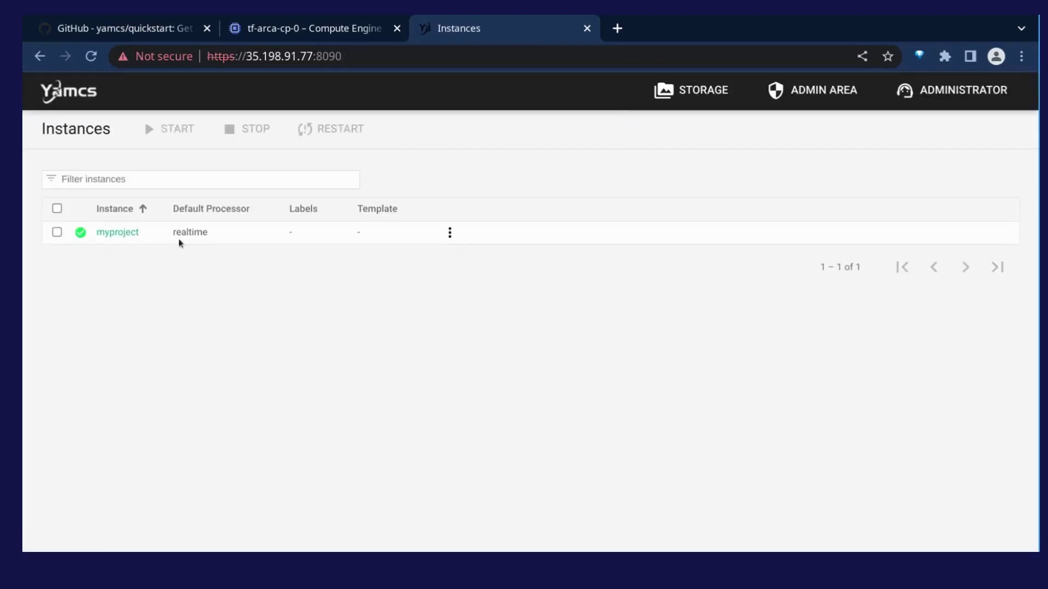
click(116, 233)
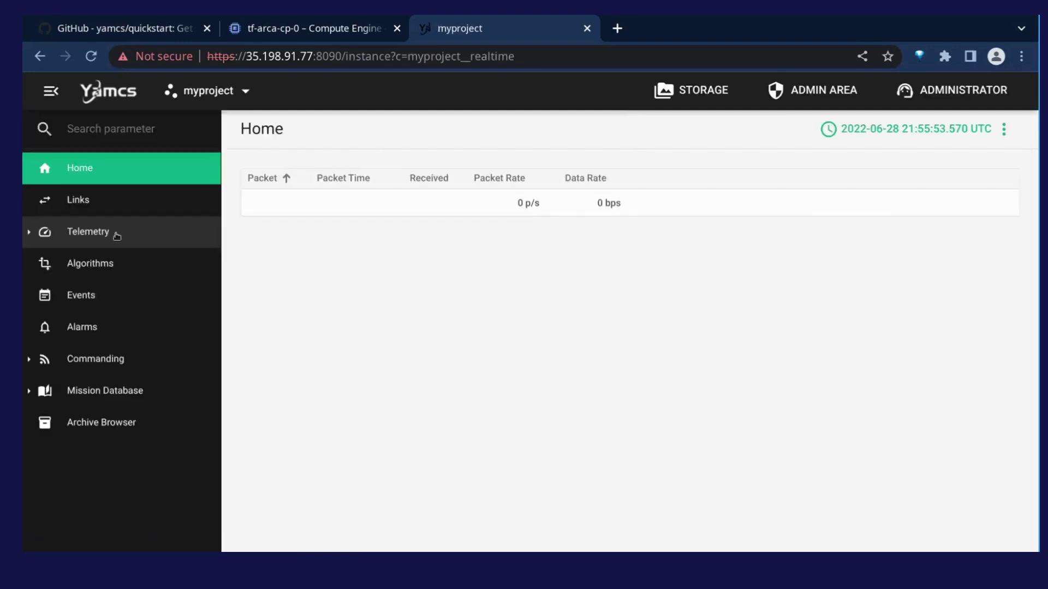
click(97, 208)
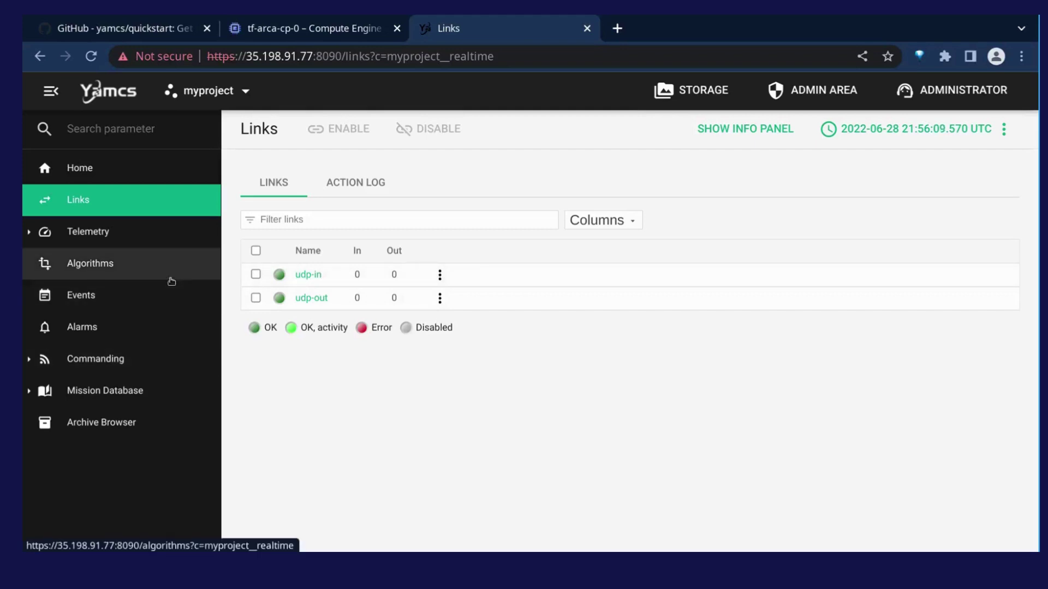
Step: Open the Admin Area System page and highlight the OS value Linux 5.15.25-ARCAOS
click(852, 92)
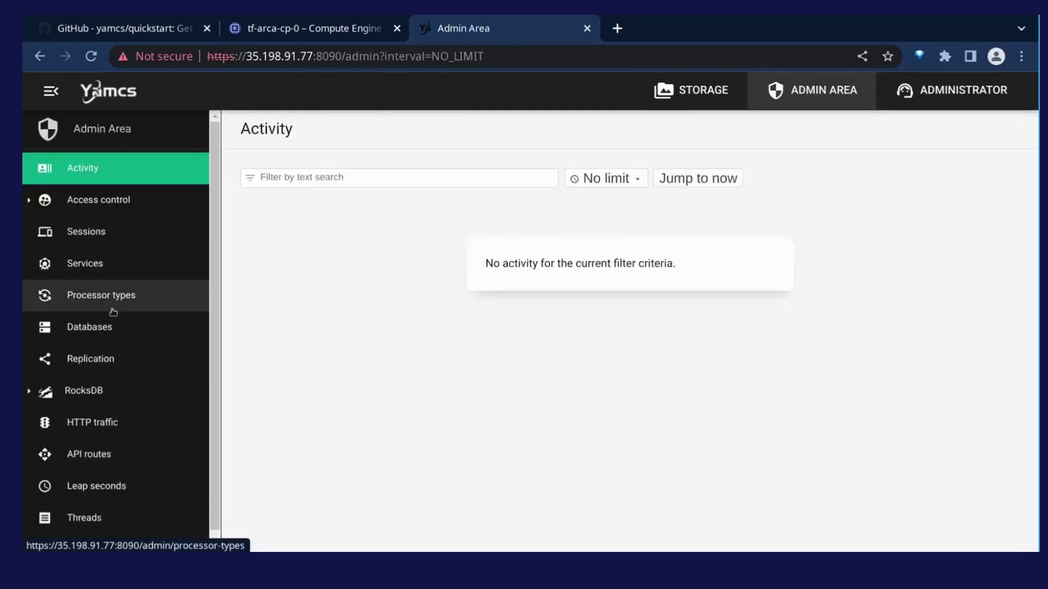
scroll(113, 312, down, 1)
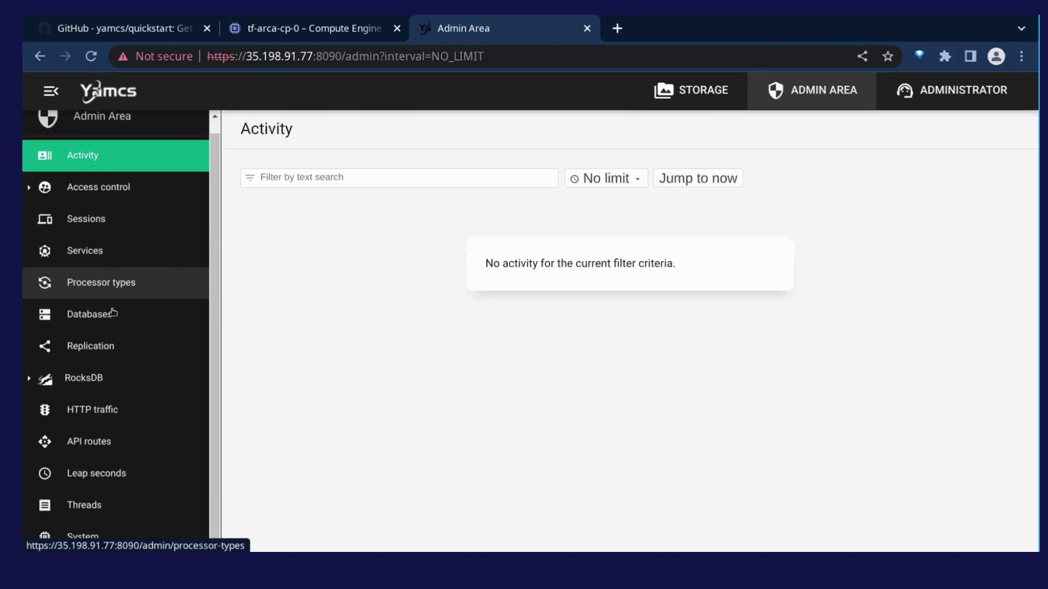
click(98, 534)
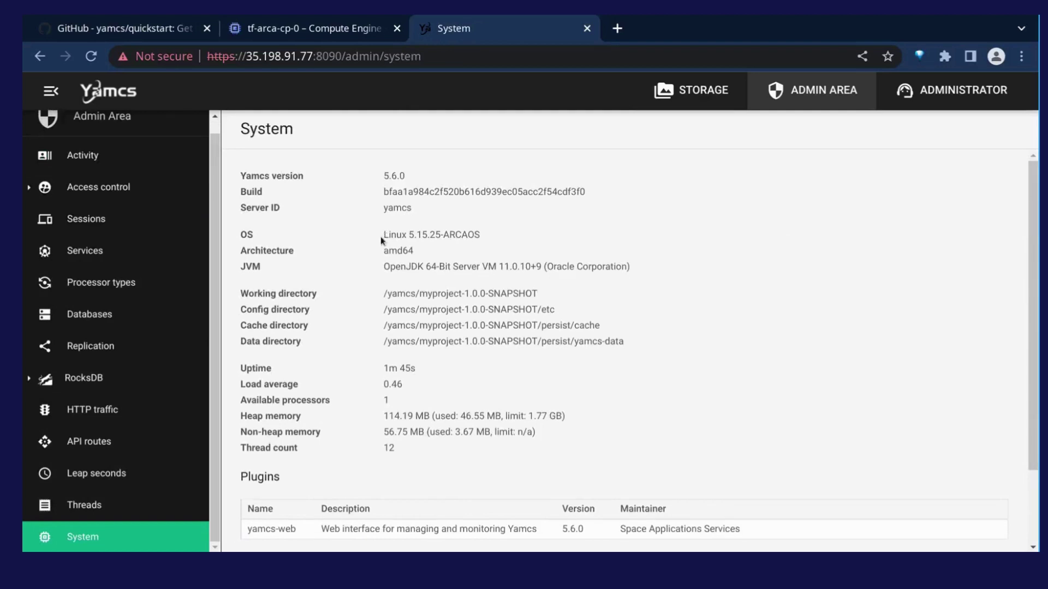
drag(382, 236, 479, 235)
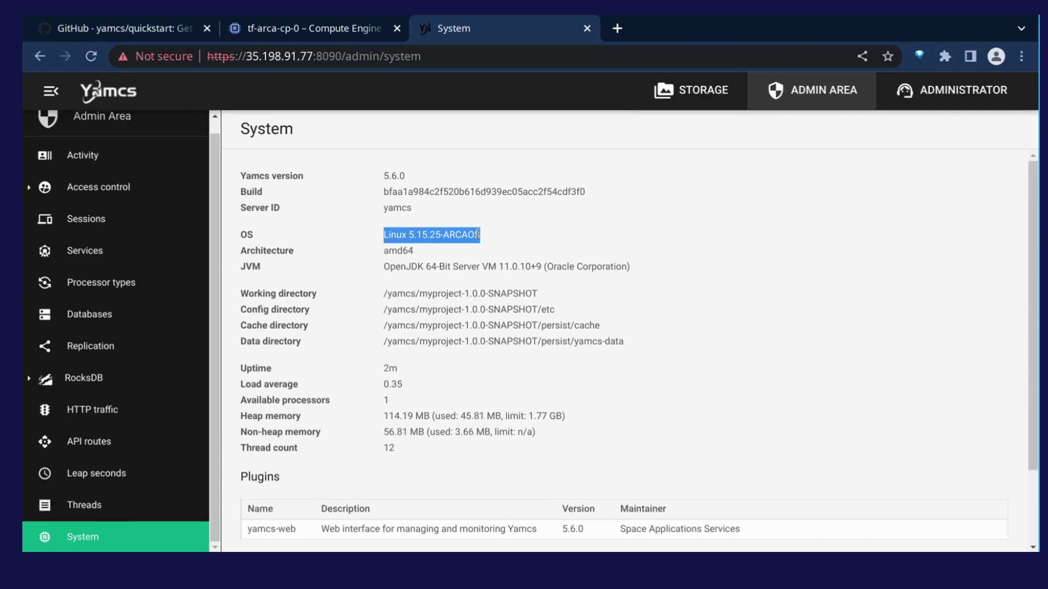
scroll(477, 234, down, 3)
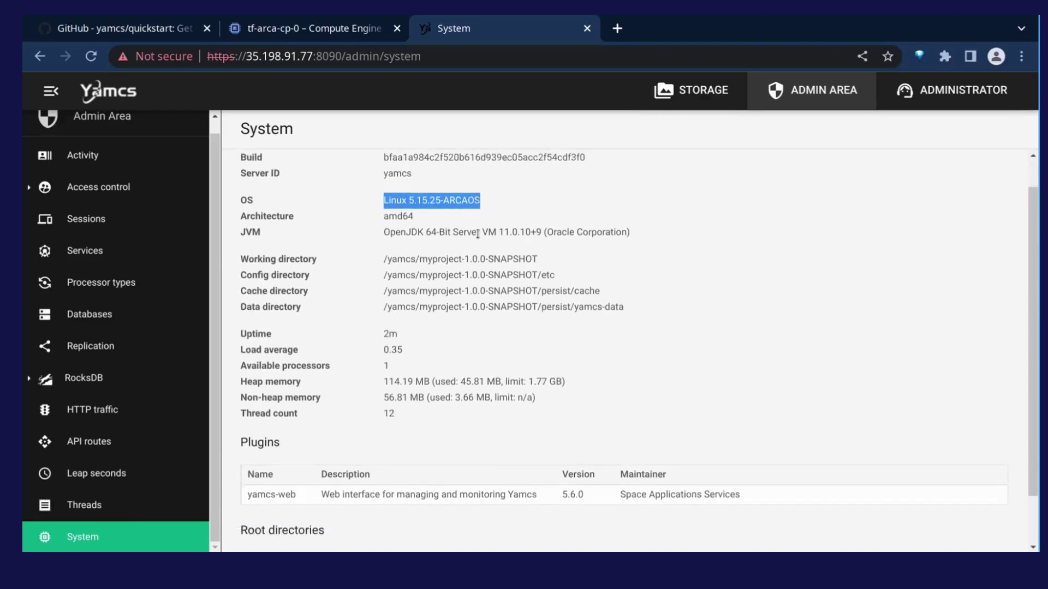
scroll(478, 234, up, 3)
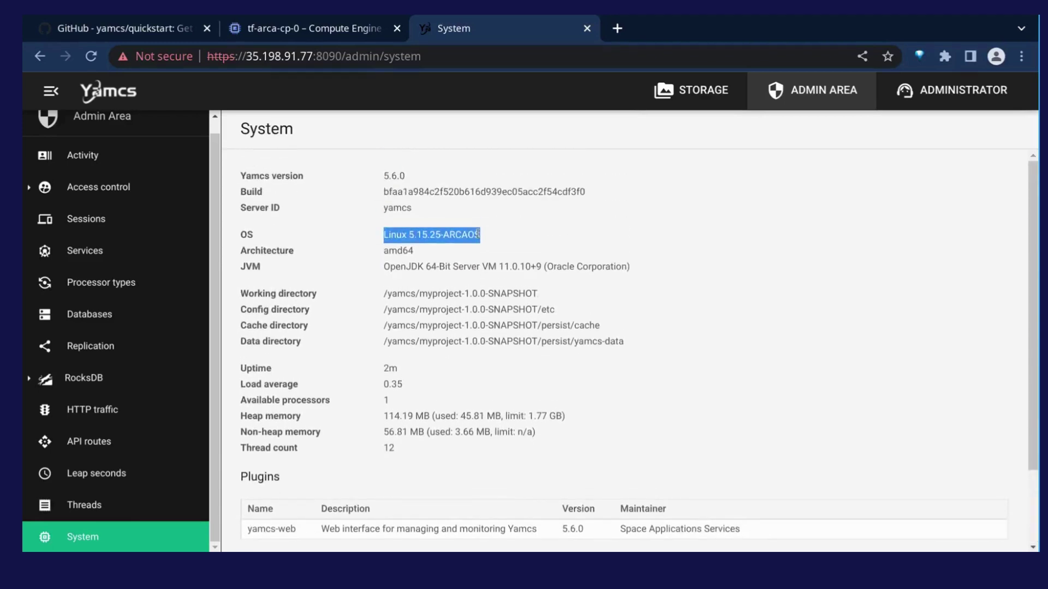